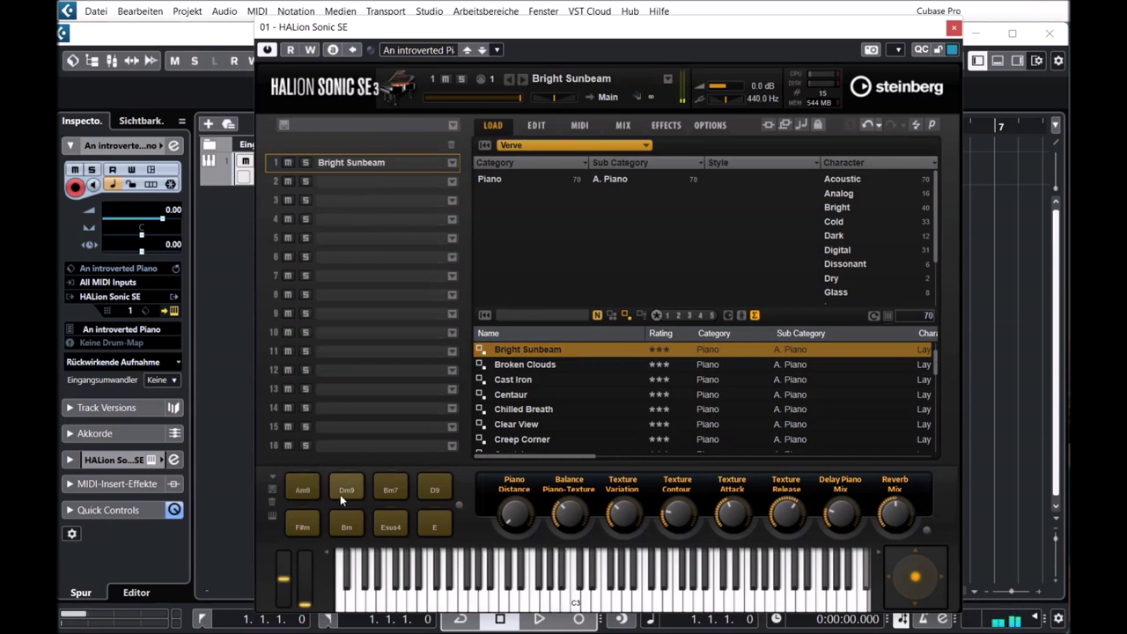
Step: Audition the loaded Bright Sunbeam program by playing its Dm9 and Am9 chord pads several times
{"action": "left_click", "coordinate": [344, 490]}
{"action": "left_click", "coordinate": [300, 491]}
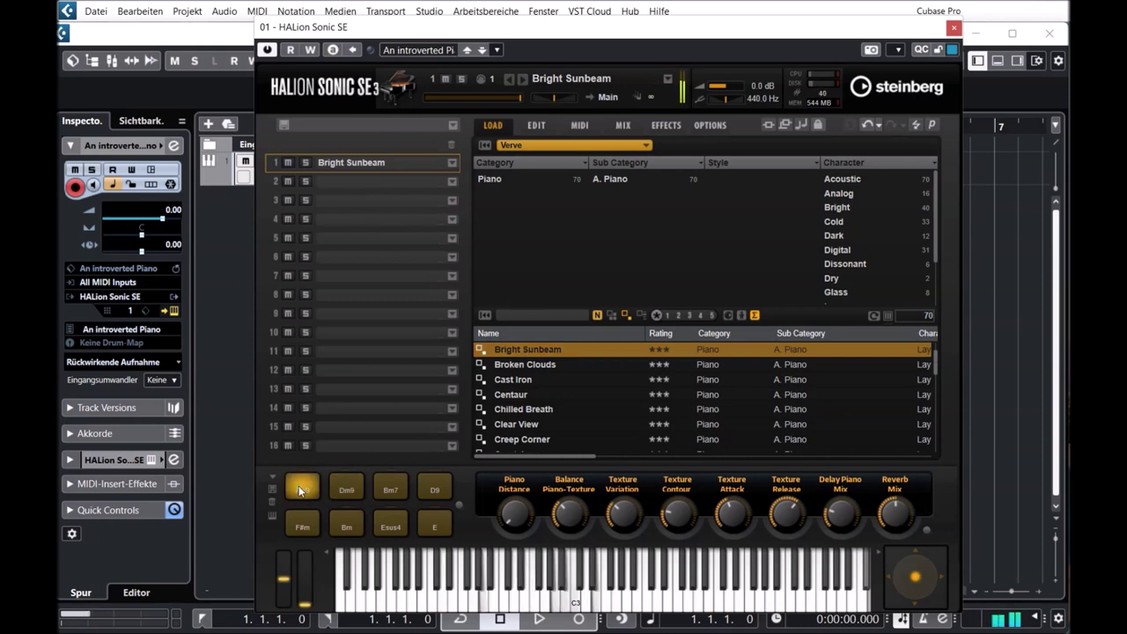
{"action": "left_click", "coordinate": [344, 492]}
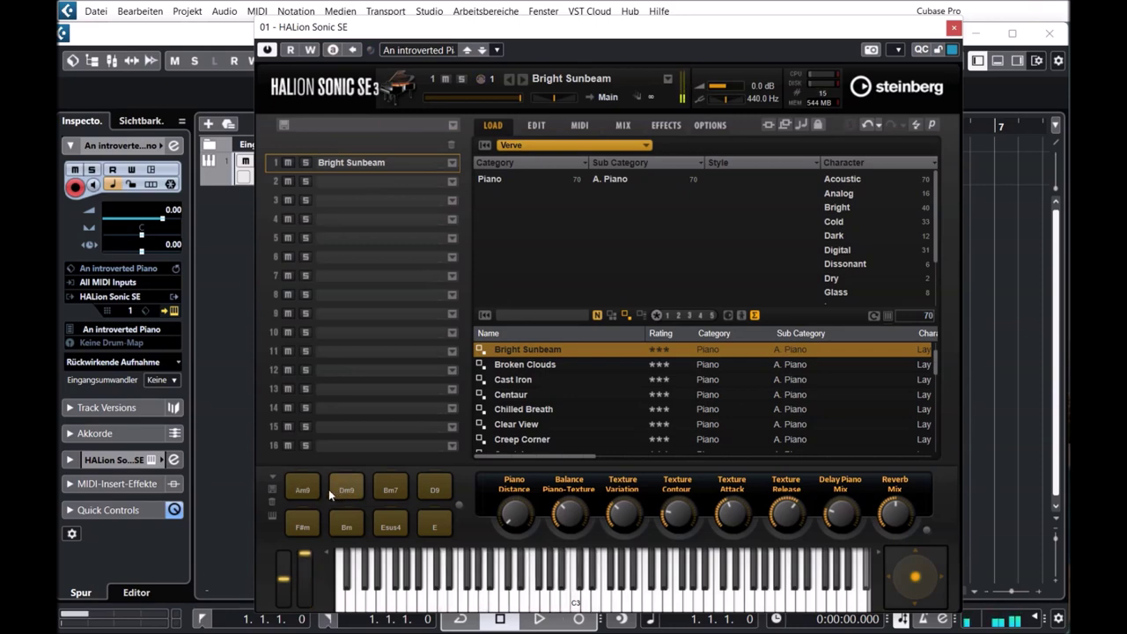
{"action": "left_click", "coordinate": [306, 491]}
{"action": "left_click", "coordinate": [307, 497]}
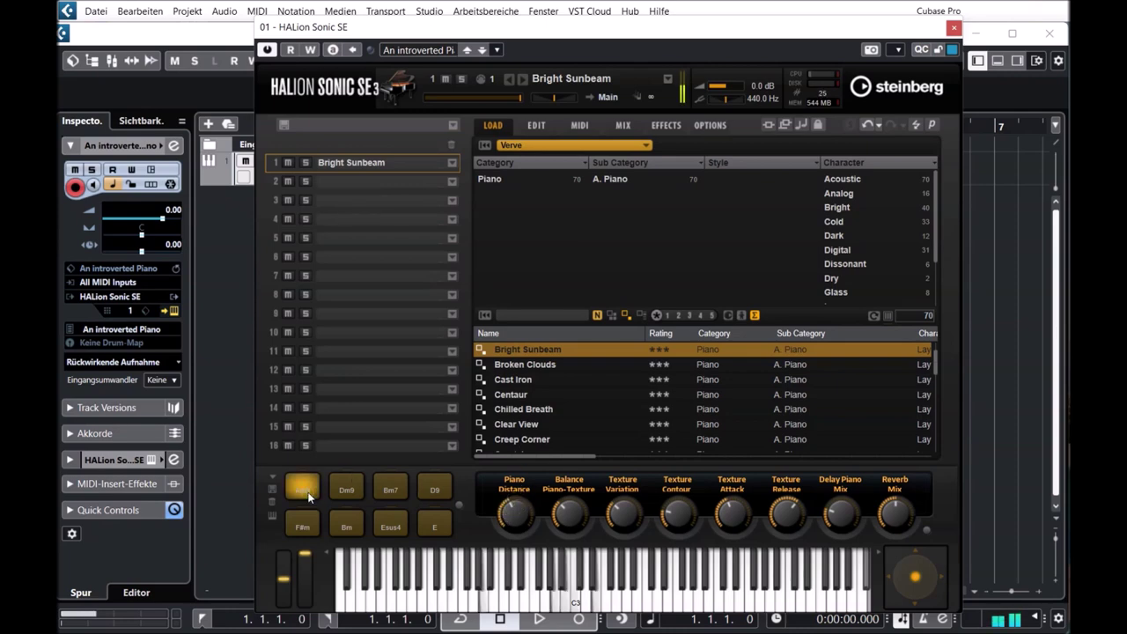
{"action": "left_click", "coordinate": [297, 502]}
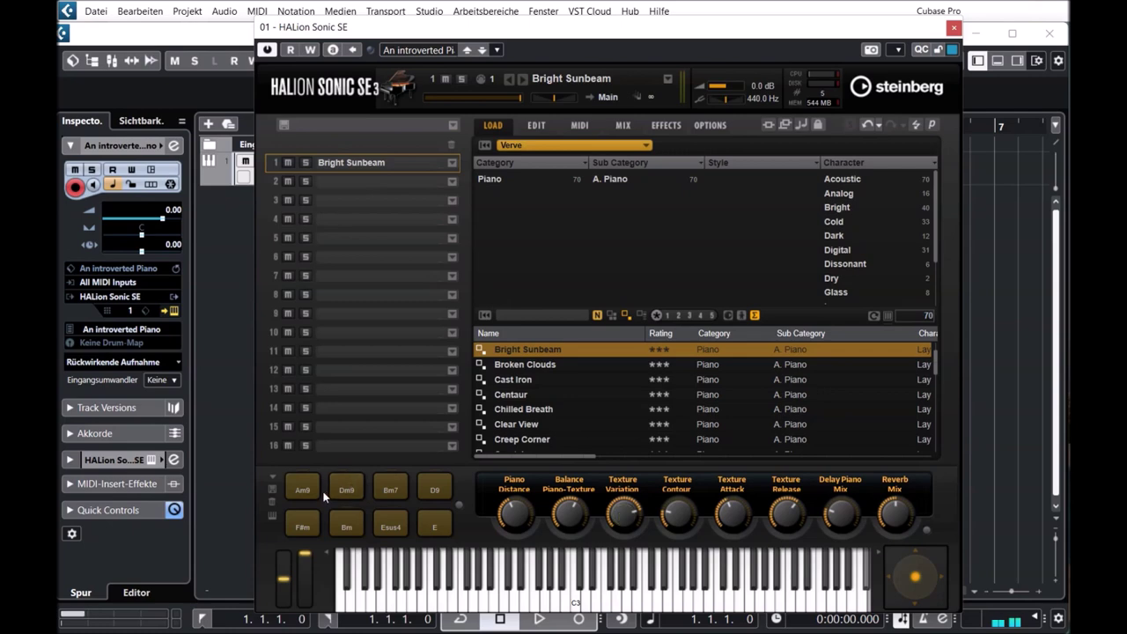
{"action": "left_click", "coordinate": [295, 494]}
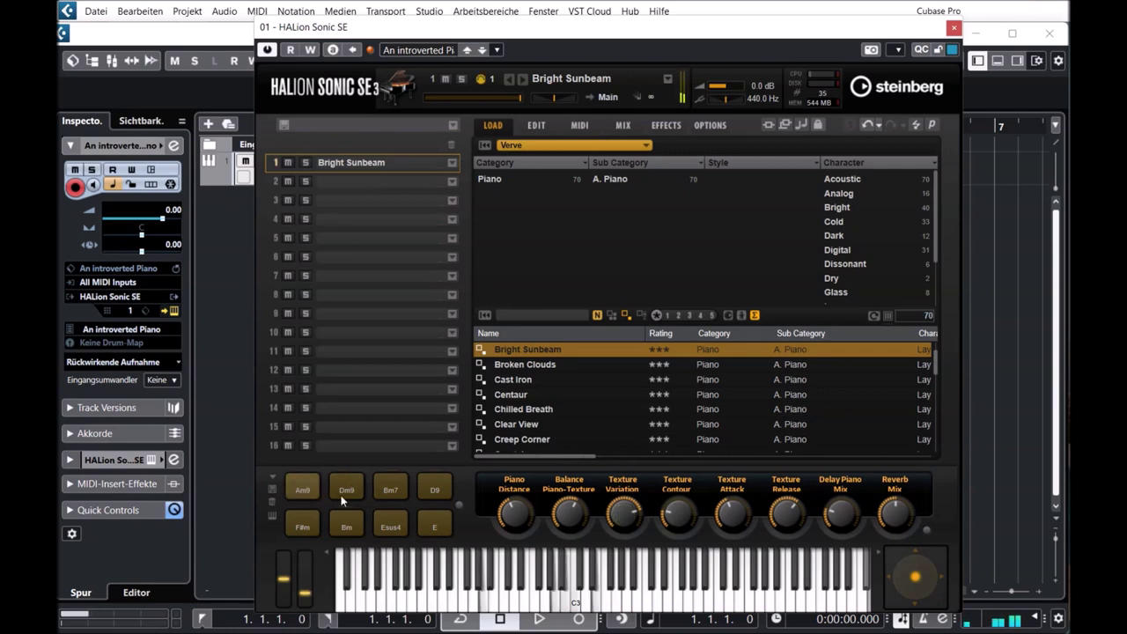
{"action": "left_click", "coordinate": [308, 490]}
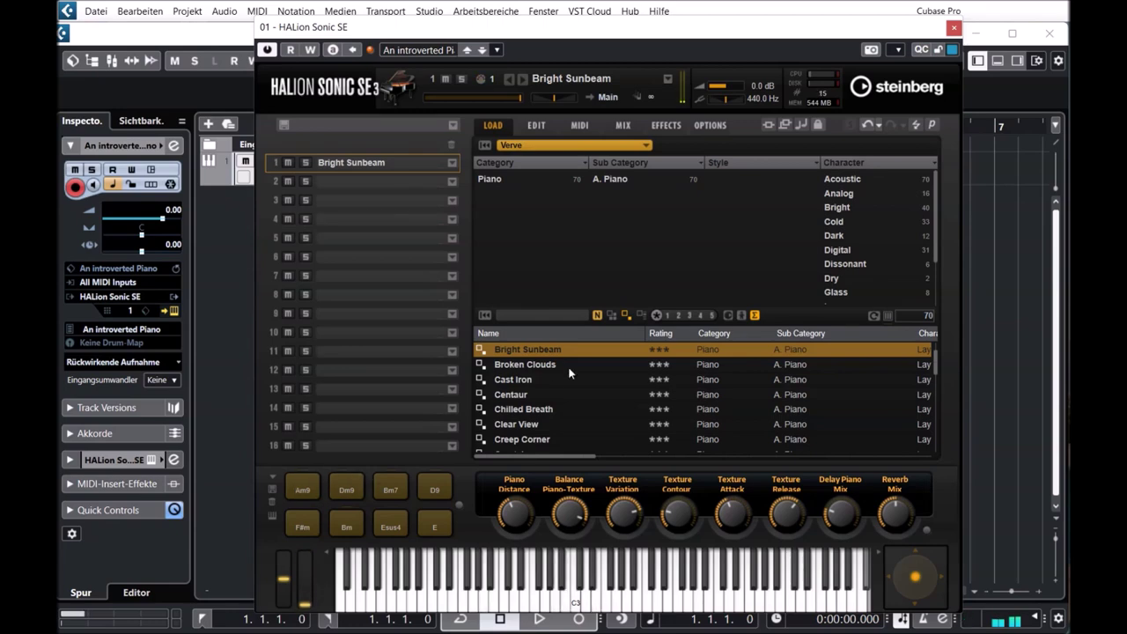
Step: Load Broken Clouds, replace it with Cast Iron, and audition Cast Iron with the Ebmaj7, D/F# and Cm9 chord pads
{"action": "left_click", "coordinate": [508, 365]}
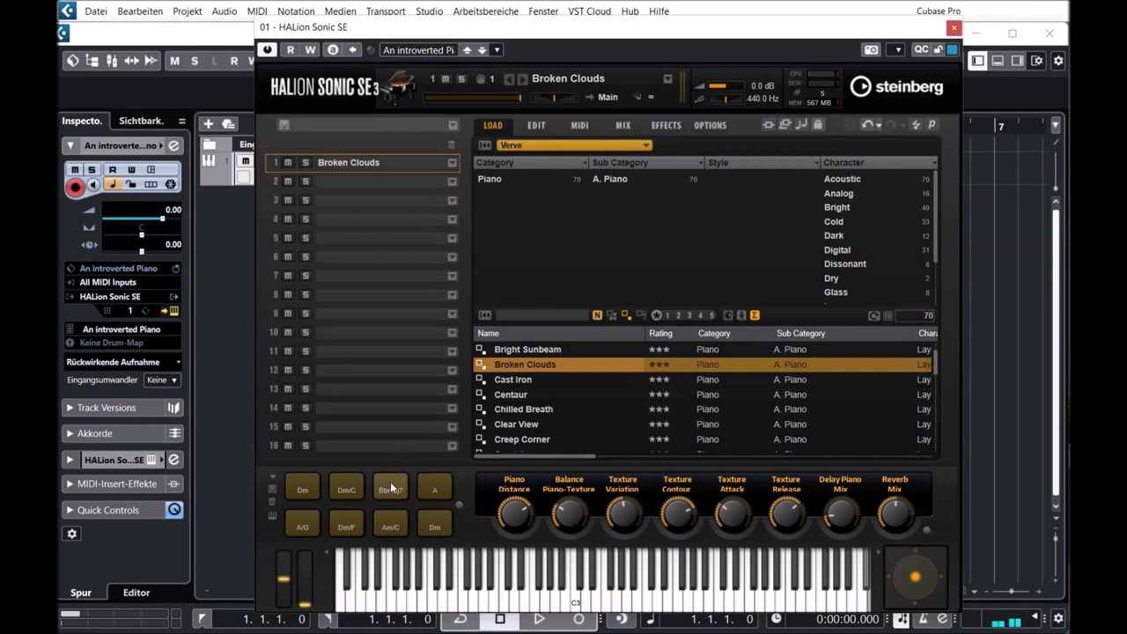
{"action": "left_click", "coordinate": [513, 378]}
{"action": "left_click", "coordinate": [304, 491]}
{"action": "left_click", "coordinate": [348, 527]}
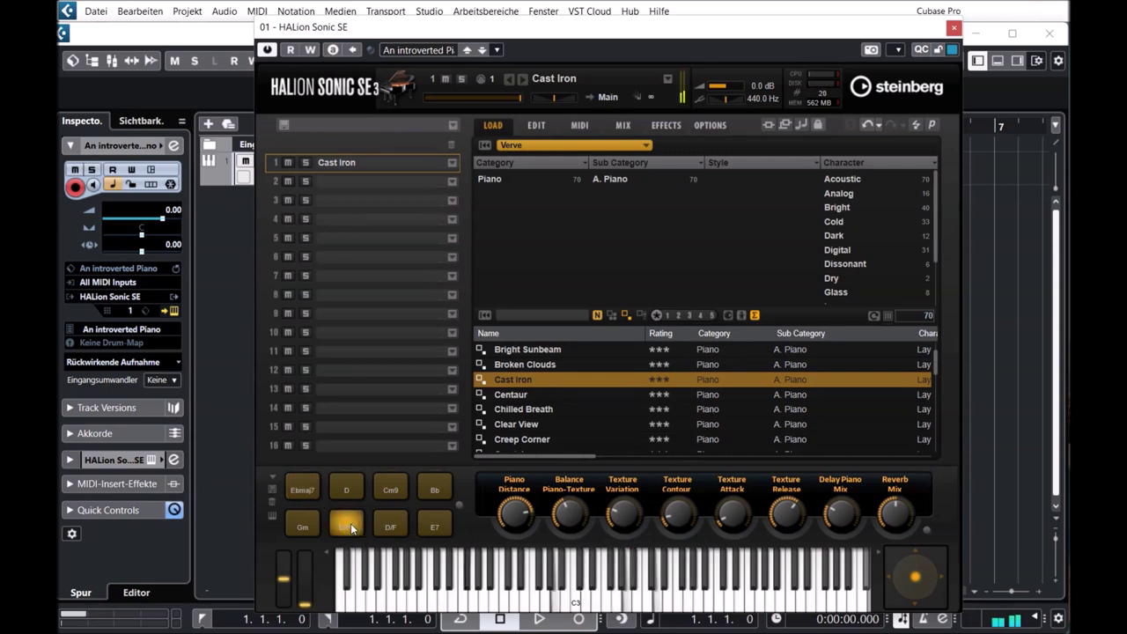
{"action": "left_click", "coordinate": [391, 490]}
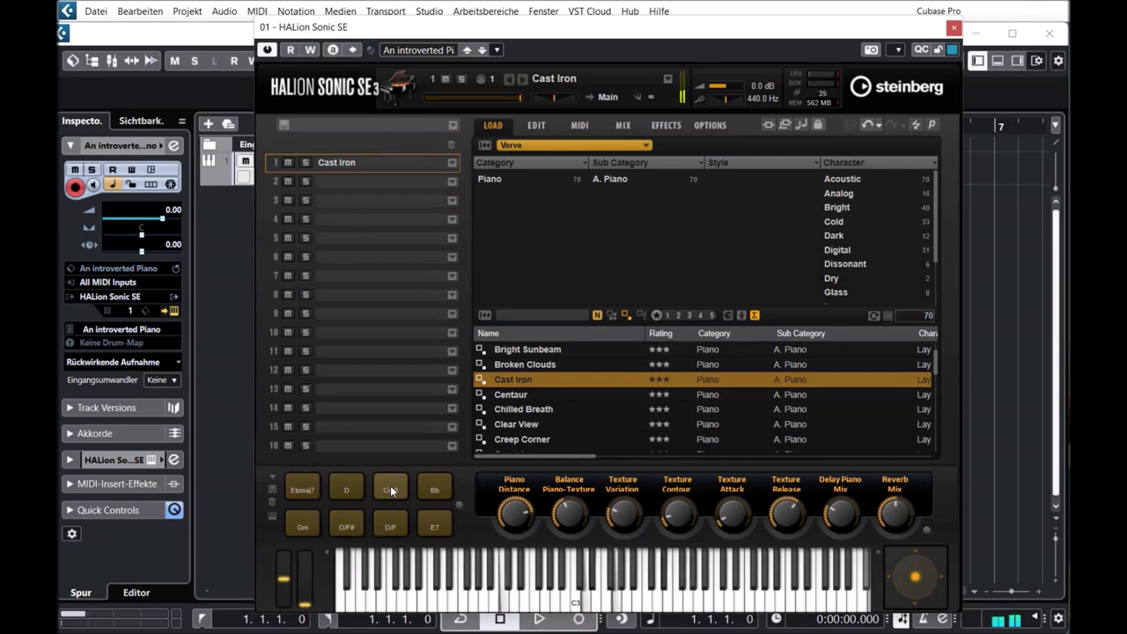
Step: Load the Centaur program in slot 1 and audition it with the Fm6/C and Cm9 chord pads
{"action": "left_click", "coordinate": [509, 396]}
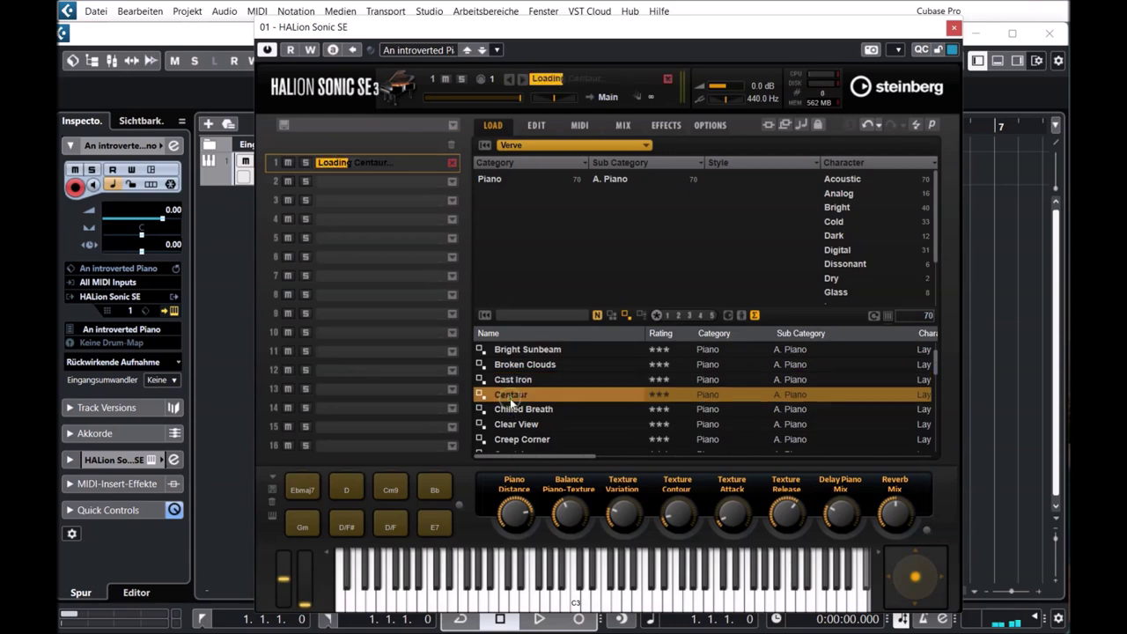
{"action": "left_click", "coordinate": [392, 496]}
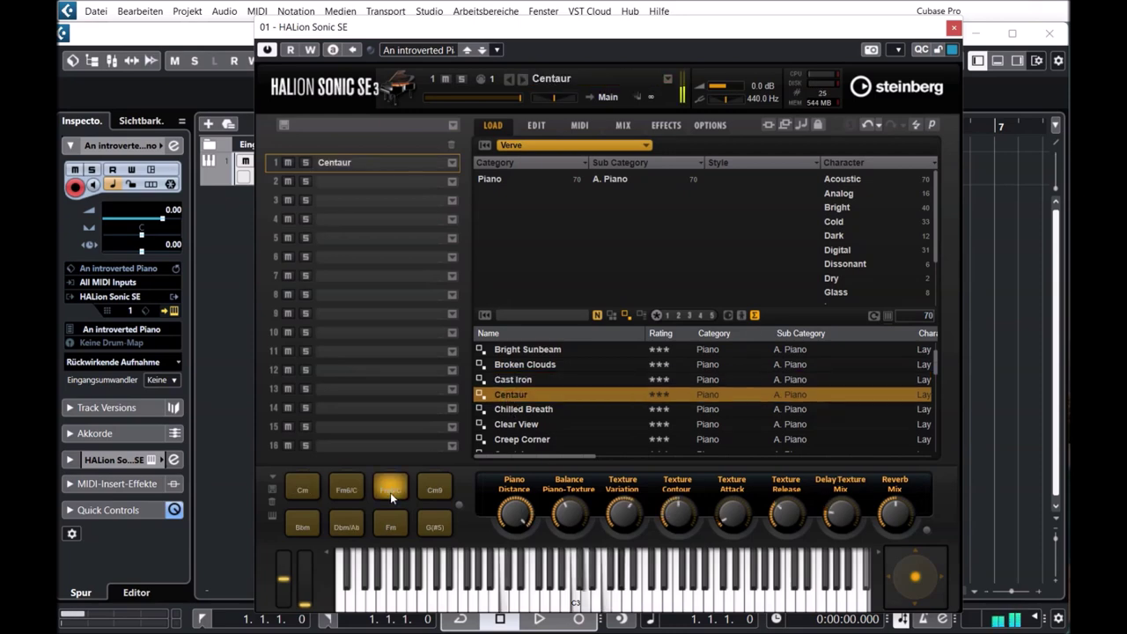
{"action": "left_click", "coordinate": [443, 490]}
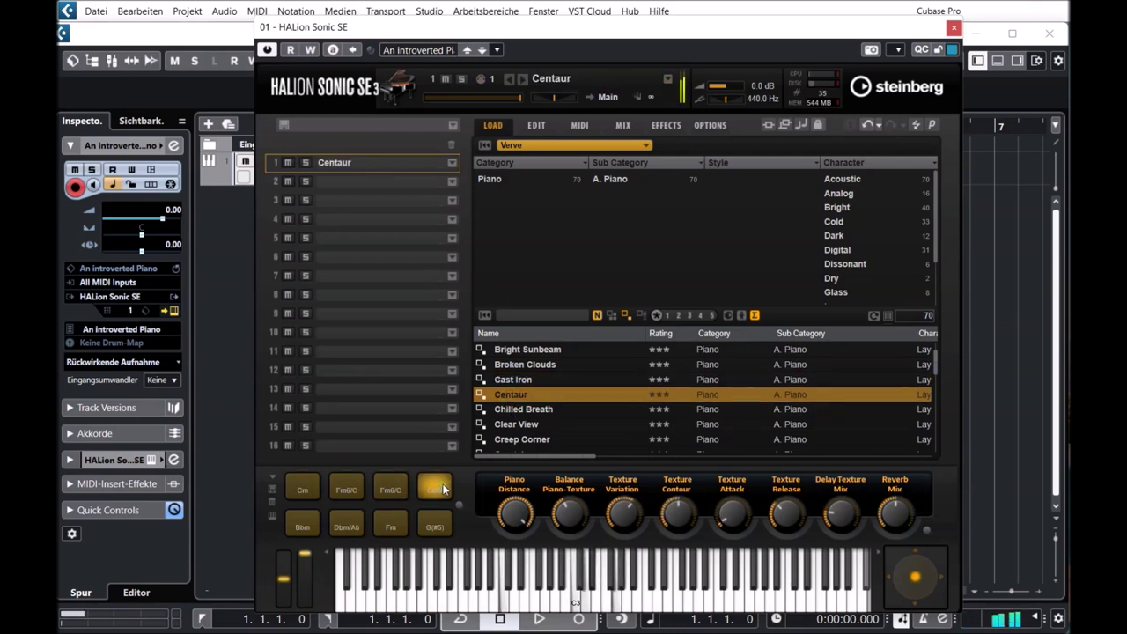
{"action": "left_click", "coordinate": [398, 491]}
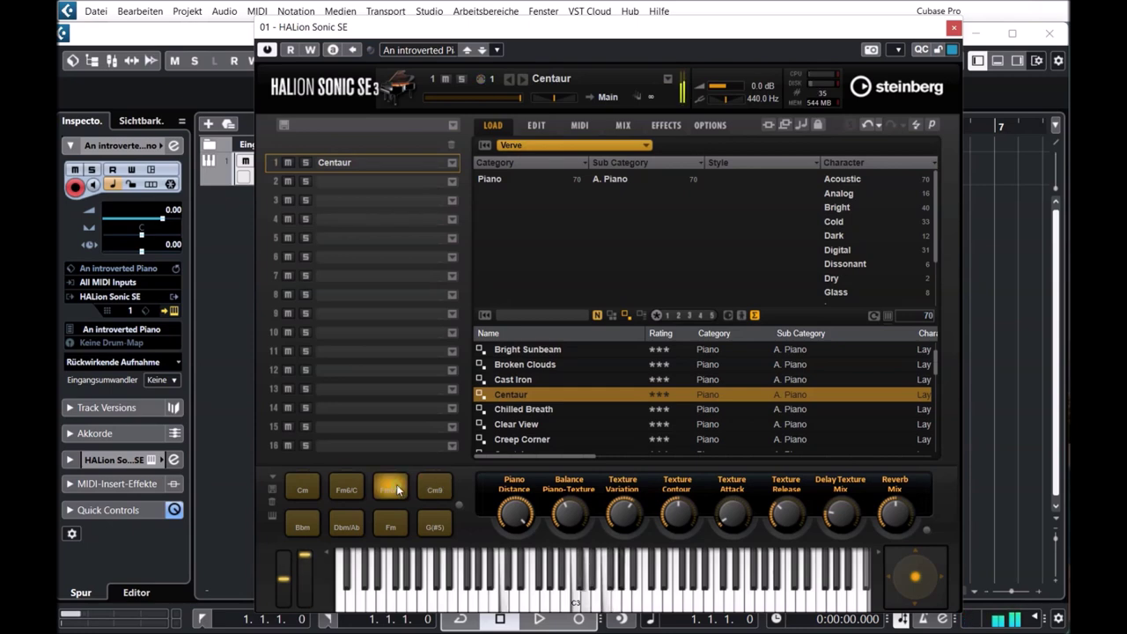
Step: Load the Clear View program and audition it with the C9, D, A, D9 and F#m chord pads
{"action": "scroll", "coordinate": [543, 384], "scroll_direction": "down", "scroll_amount": 1}
{"action": "left_click", "coordinate": [529, 394]}
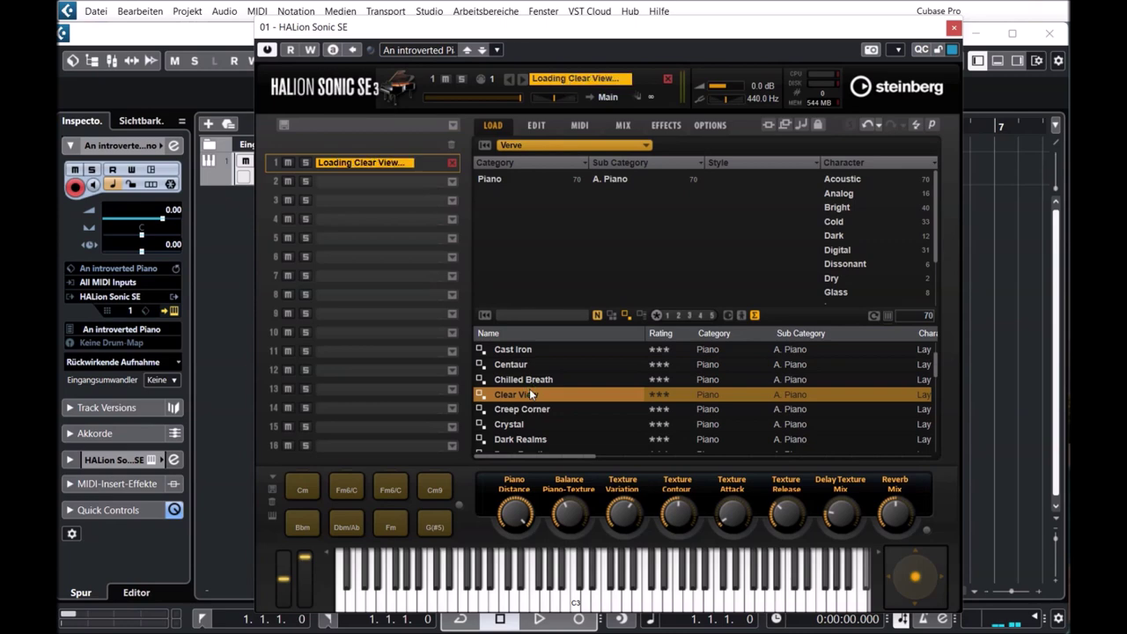
{"action": "left_click", "coordinate": [352, 493]}
{"action": "left_click", "coordinate": [381, 490]}
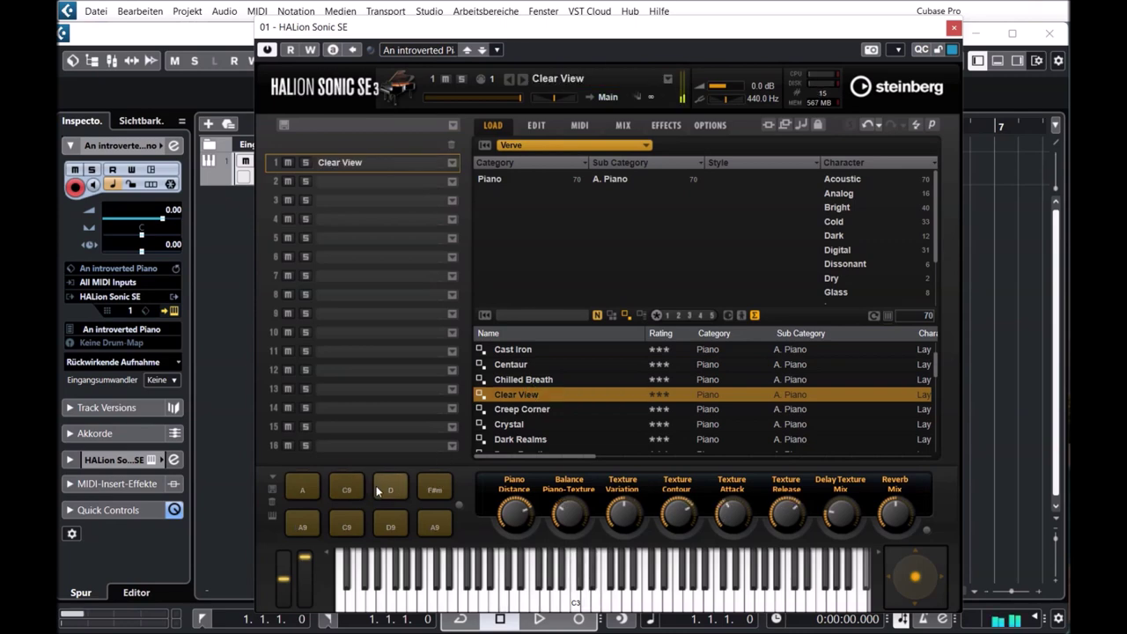
{"action": "left_click", "coordinate": [300, 487]}
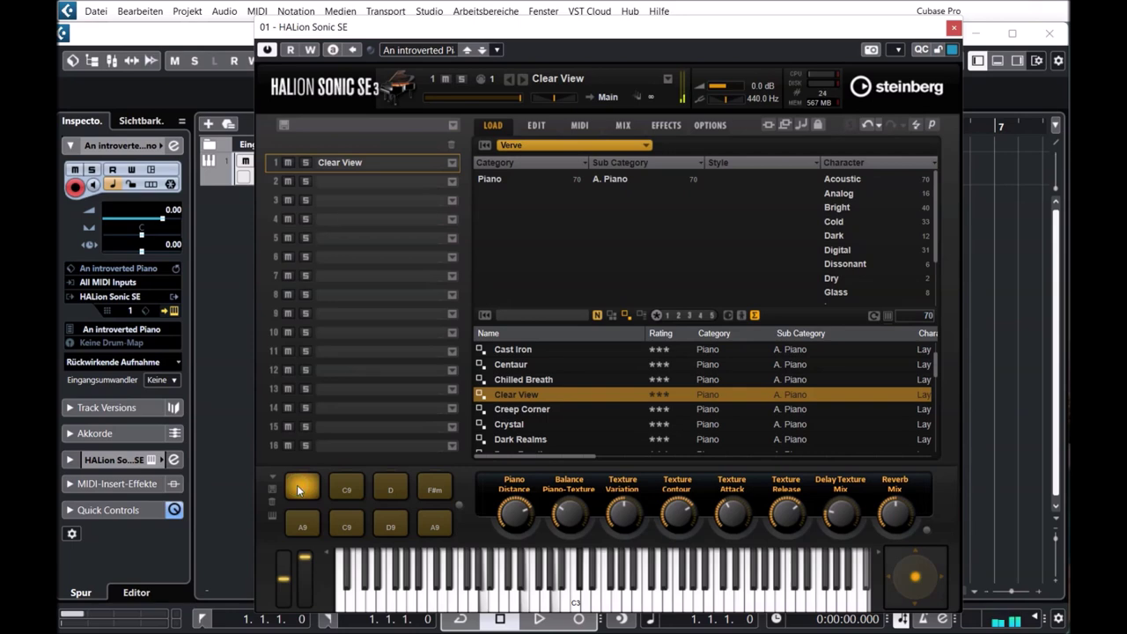
{"action": "left_click", "coordinate": [390, 526]}
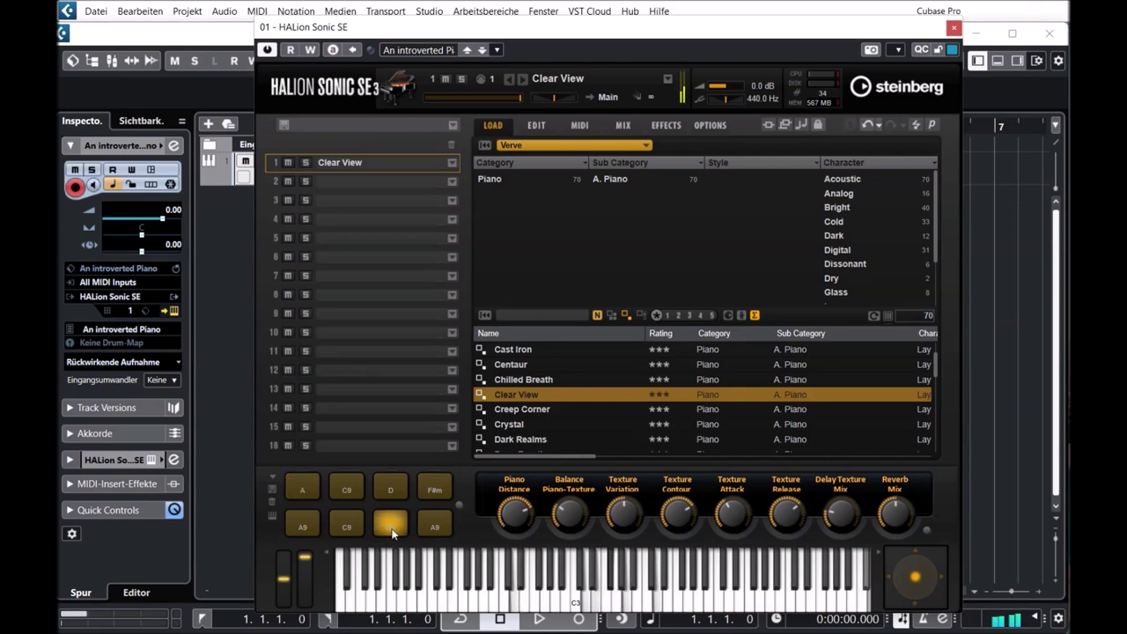
{"action": "left_click", "coordinate": [427, 489]}
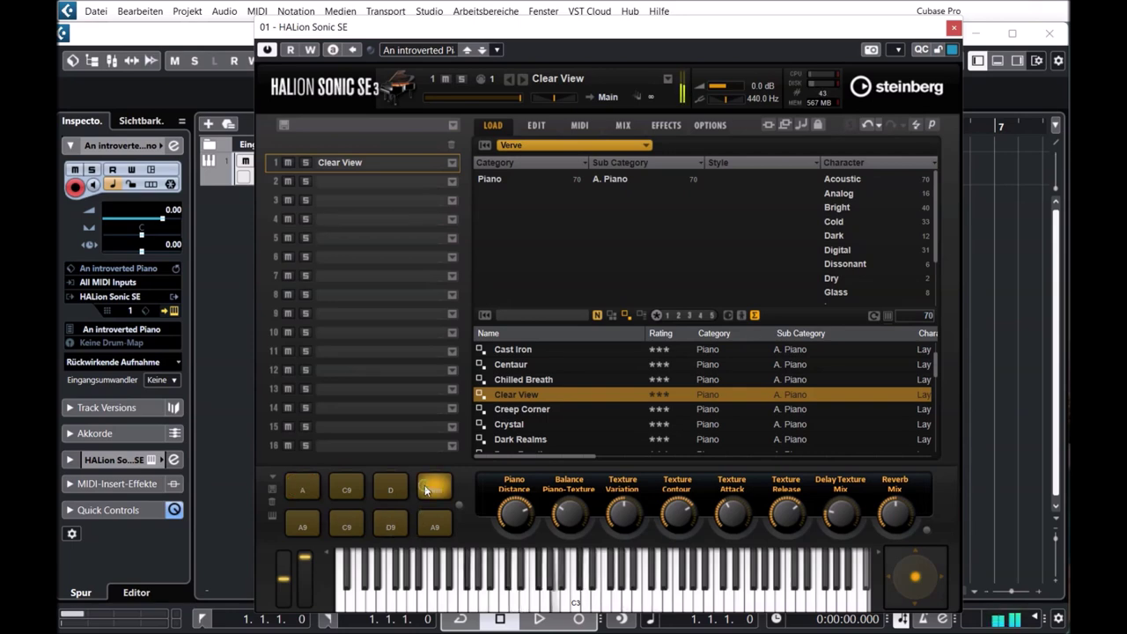
Step: Load the Crystal program and audition it by playing the Am9 and F chord pads repeatedly
{"action": "scroll", "coordinate": [563, 380], "scroll_direction": "down", "scroll_amount": 1}
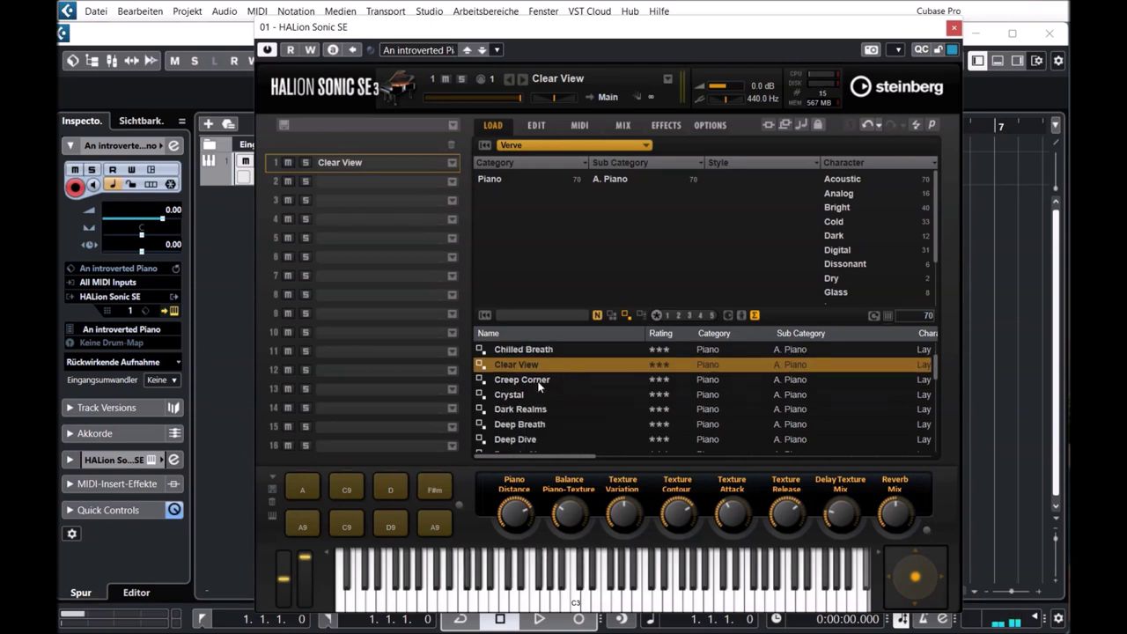
{"action": "left_click", "coordinate": [519, 394]}
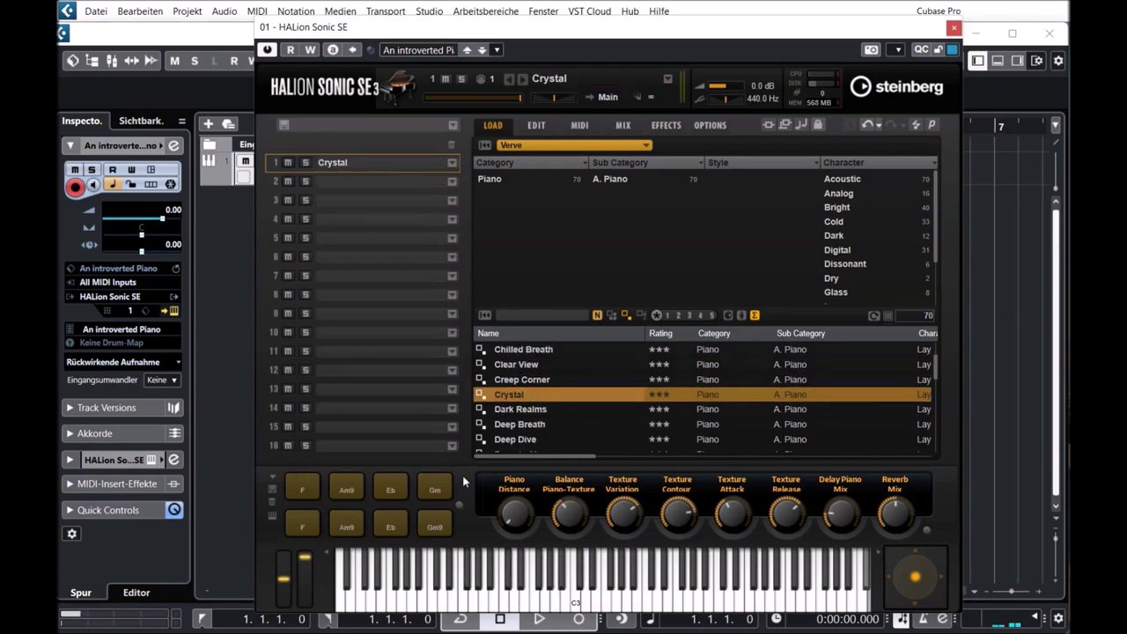
{"action": "left_click", "coordinate": [333, 489]}
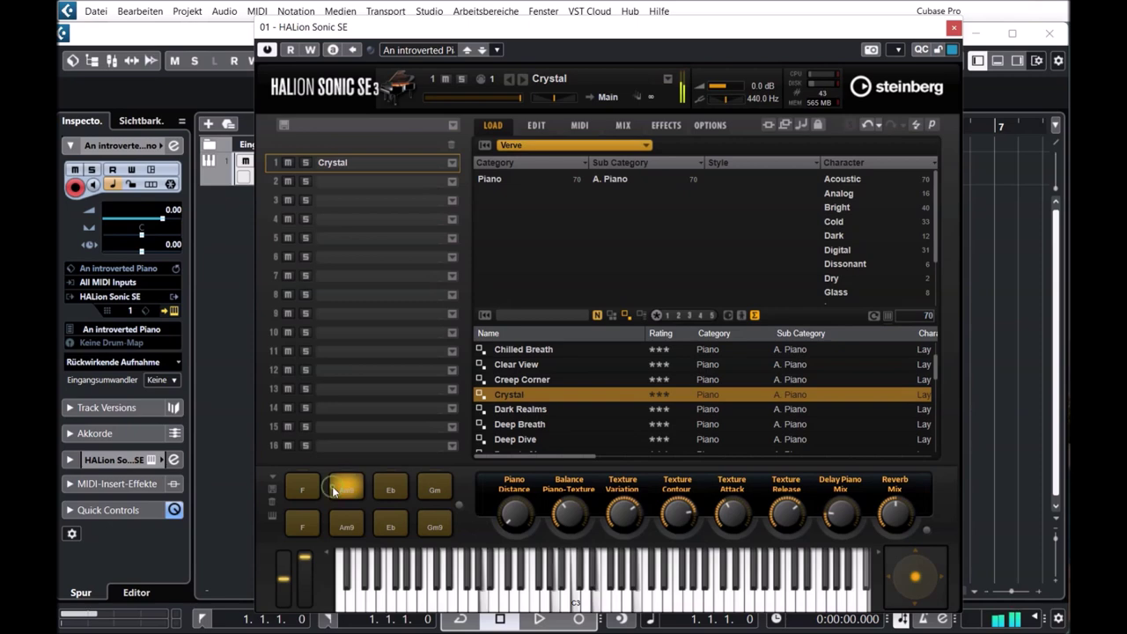
{"action": "left_click", "coordinate": [310, 491]}
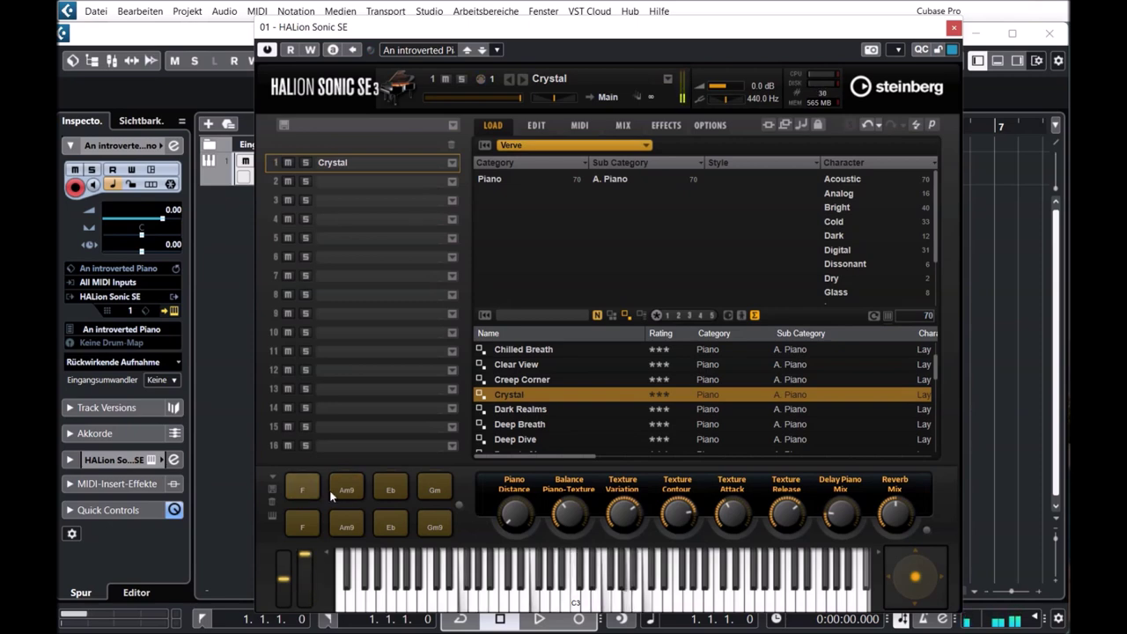
{"action": "left_click", "coordinate": [347, 493]}
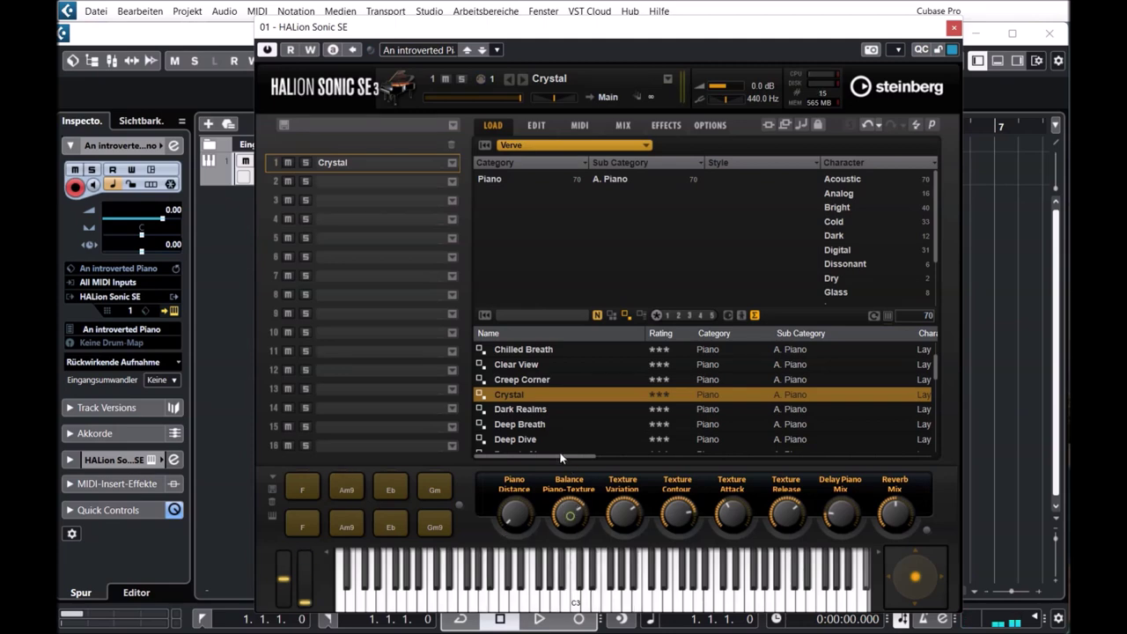
{"action": "left_click", "coordinate": [345, 493]}
{"action": "left_click", "coordinate": [349, 491]}
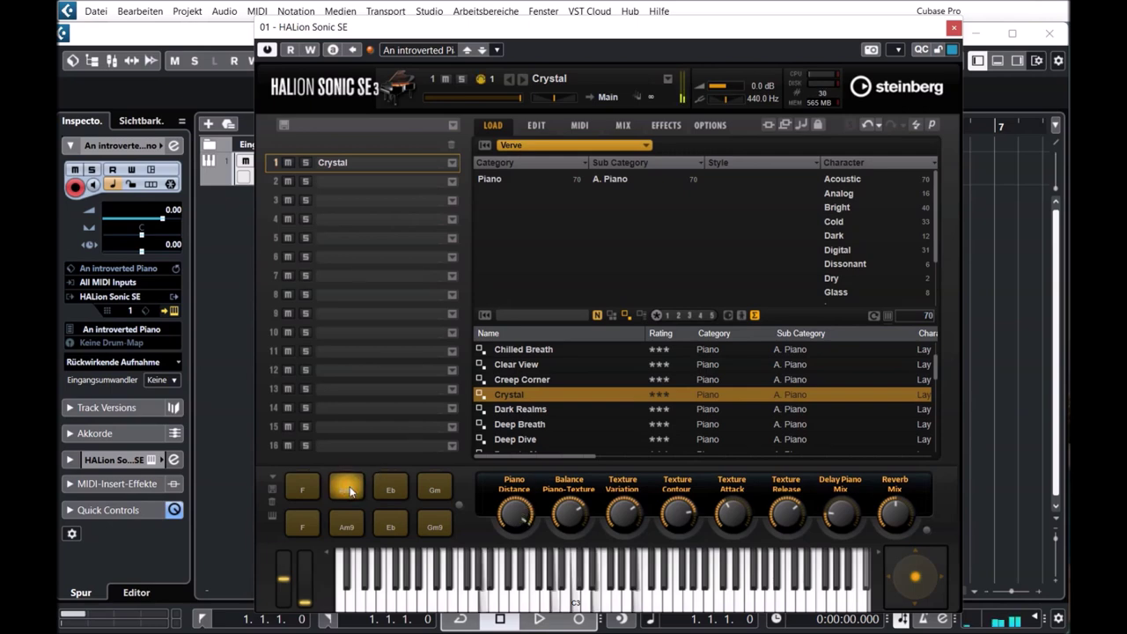
Step: Load the Deep Breath program and audition it with the Gm/D, Em9, D7 and A9 chord pads
{"action": "left_click", "coordinate": [517, 426]}
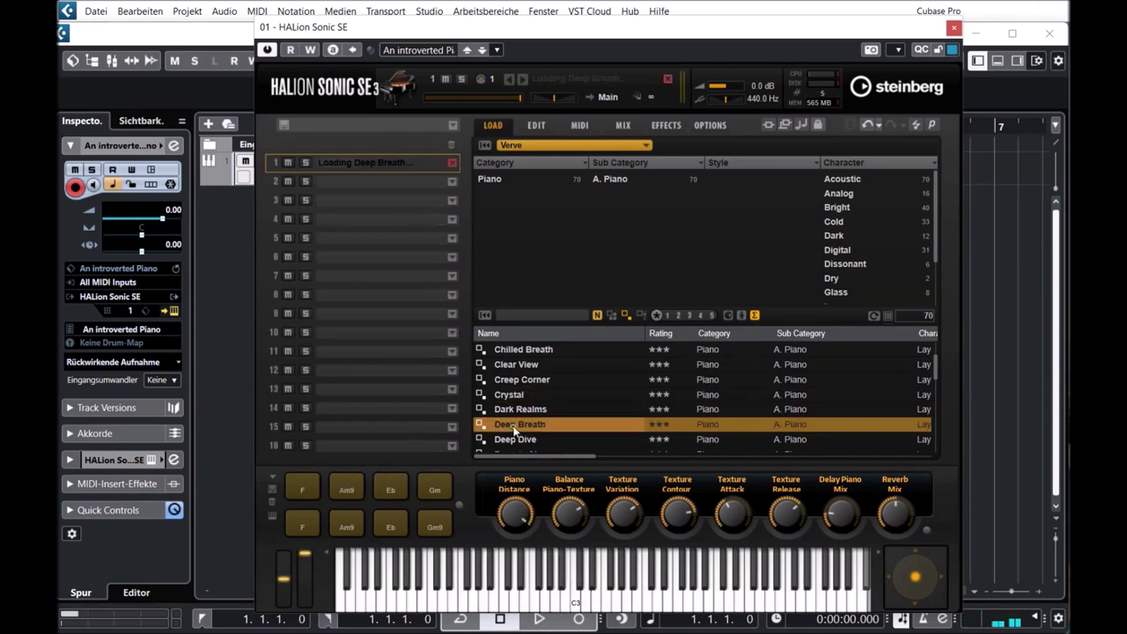
{"action": "left_click", "coordinate": [349, 496]}
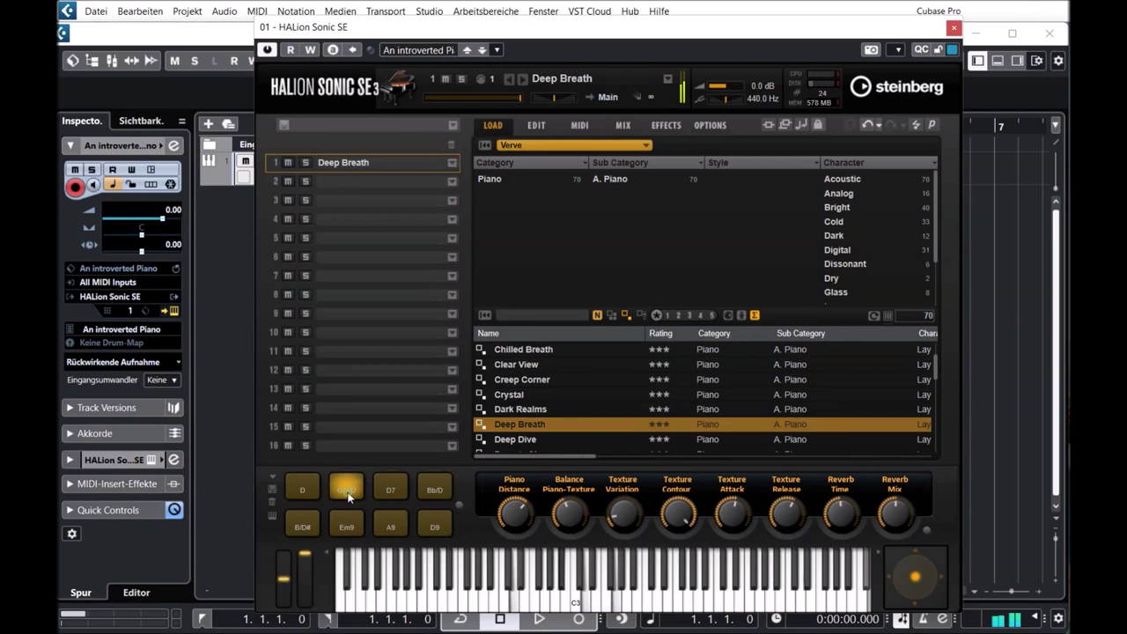
{"action": "left_click", "coordinate": [348, 528]}
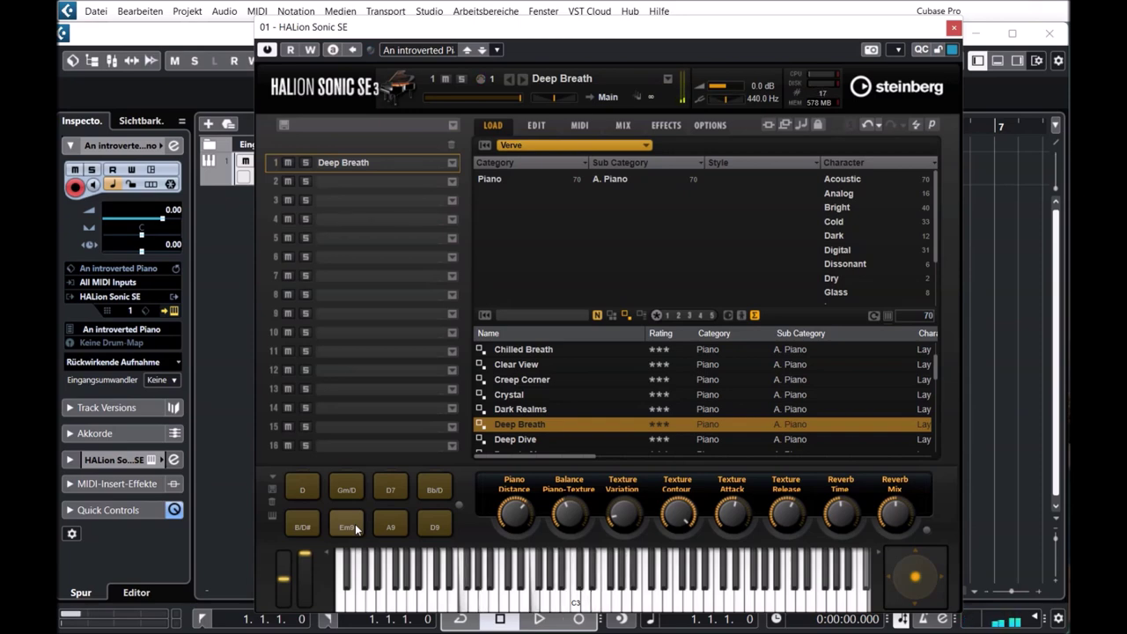
{"action": "left_click", "coordinate": [388, 490]}
{"action": "left_click", "coordinate": [397, 527]}
Step: Load the Desert of Ice program and audition it with the Fm/Ab, Db and Ab chord pads
{"action": "scroll", "coordinate": [567, 431], "scroll_direction": "down", "scroll_amount": 2}
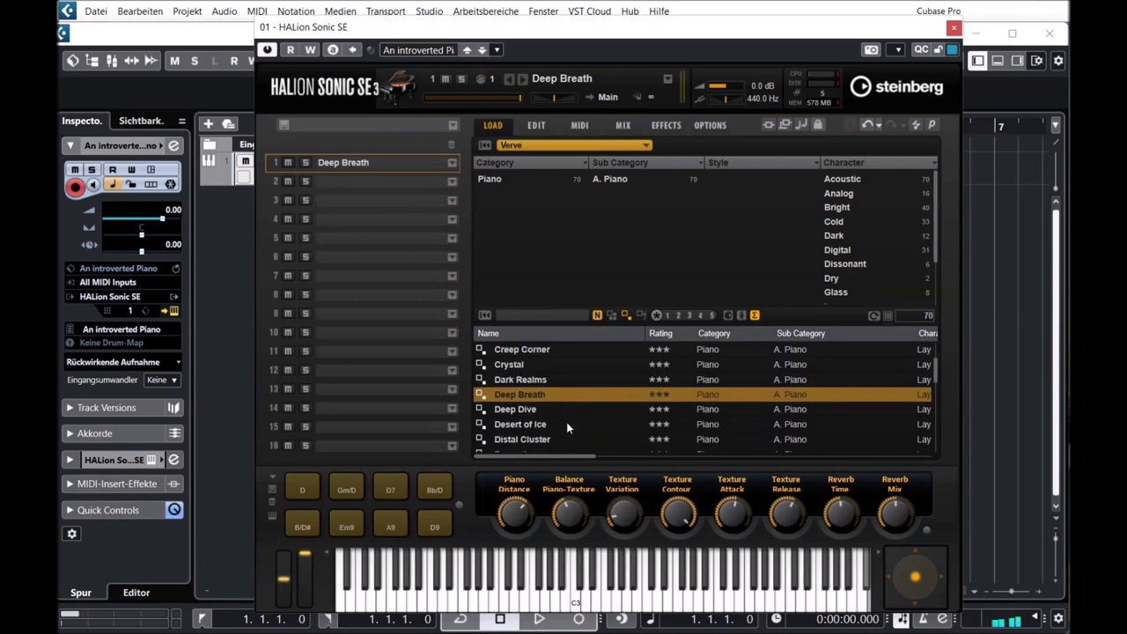
{"action": "scroll", "coordinate": [566, 426], "scroll_direction": "down", "scroll_amount": 1}
{"action": "left_click", "coordinate": [504, 380]}
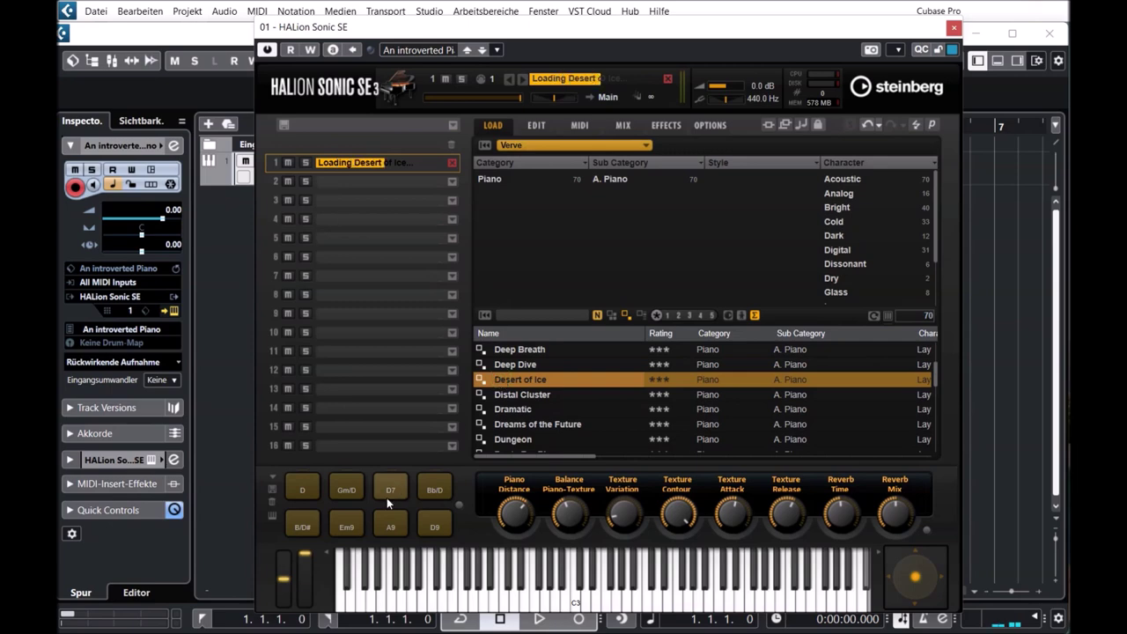
{"action": "left_click", "coordinate": [346, 490]}
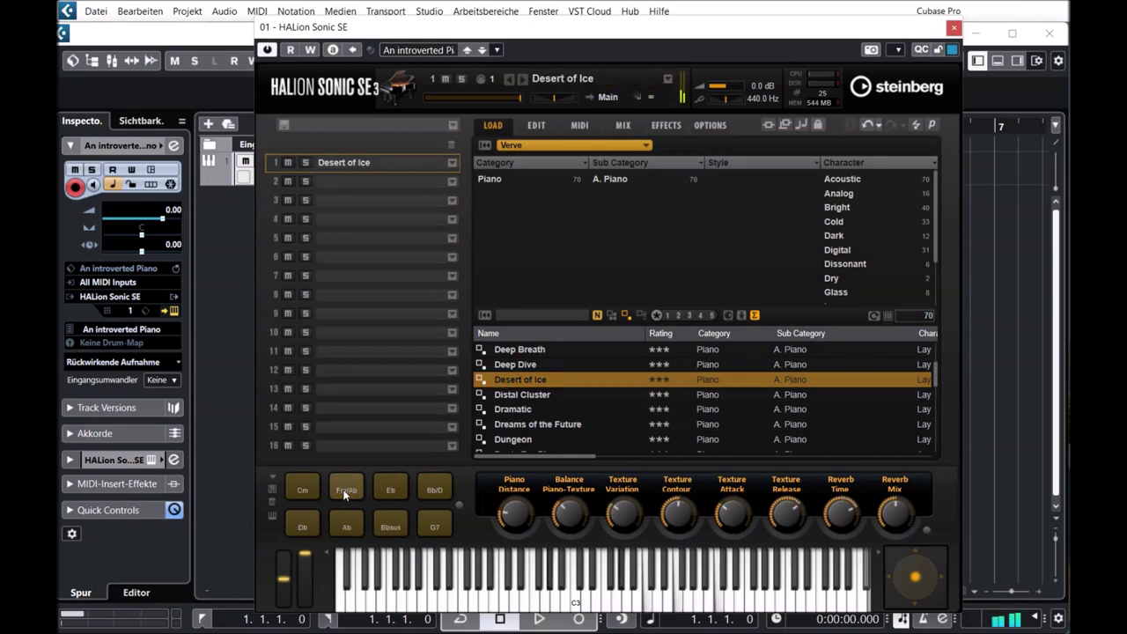
{"action": "left_click", "coordinate": [302, 526]}
{"action": "left_click", "coordinate": [352, 525]}
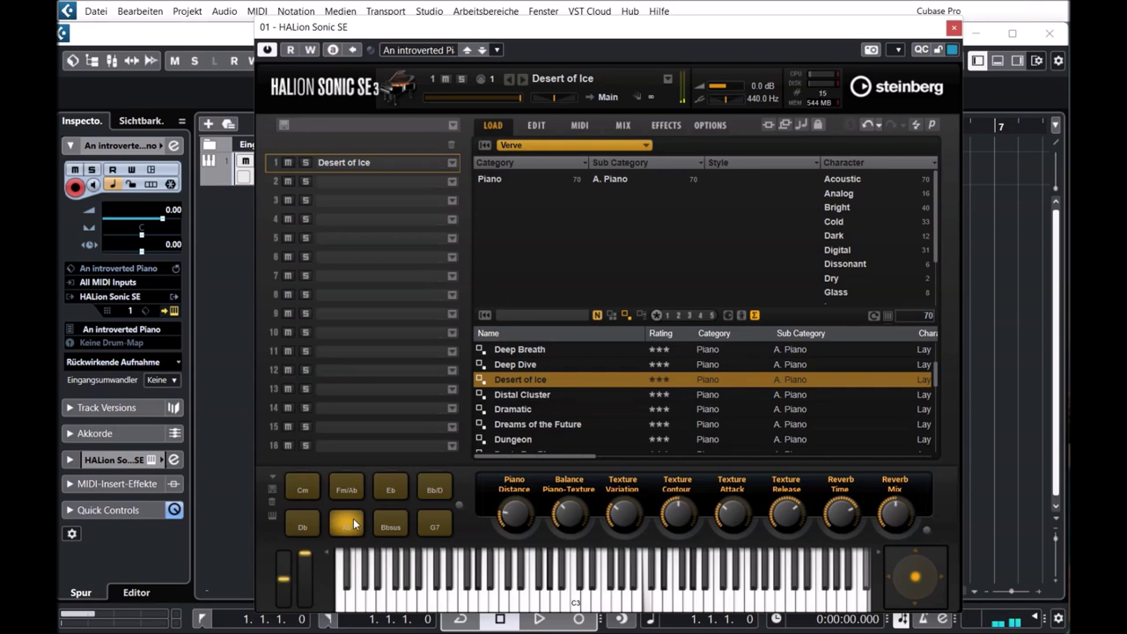
Step: Load the Dramatic program and audition it with the Eb, Bb and Cm9 chord pads
{"action": "double_click", "coordinate": [518, 410]}
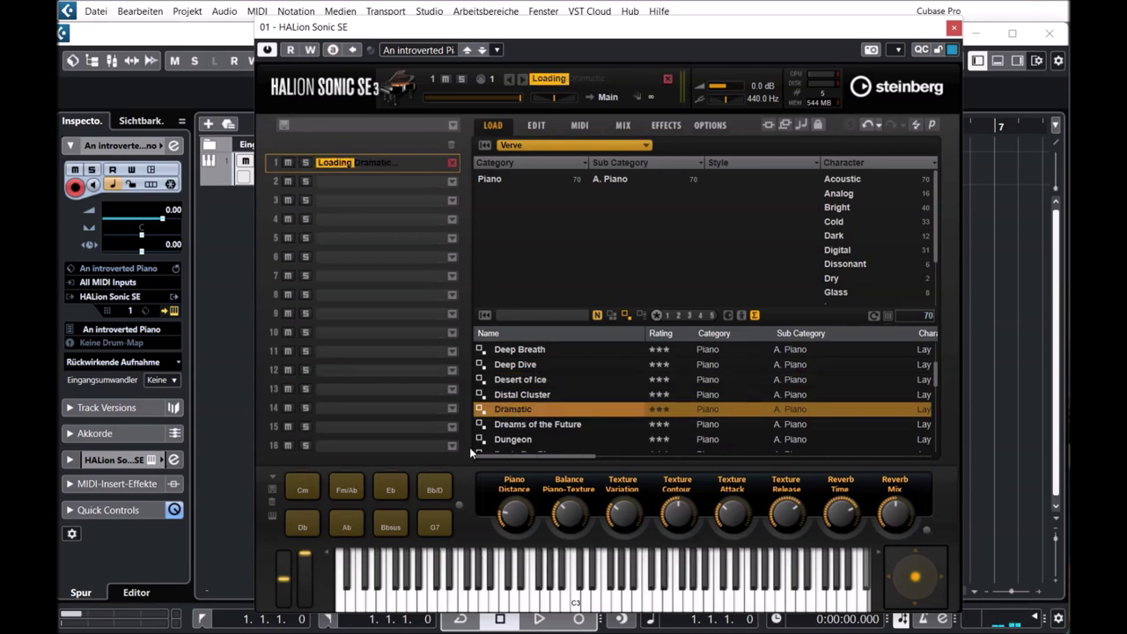
{"action": "left_click", "coordinate": [313, 492]}
{"action": "left_click", "coordinate": [346, 491]}
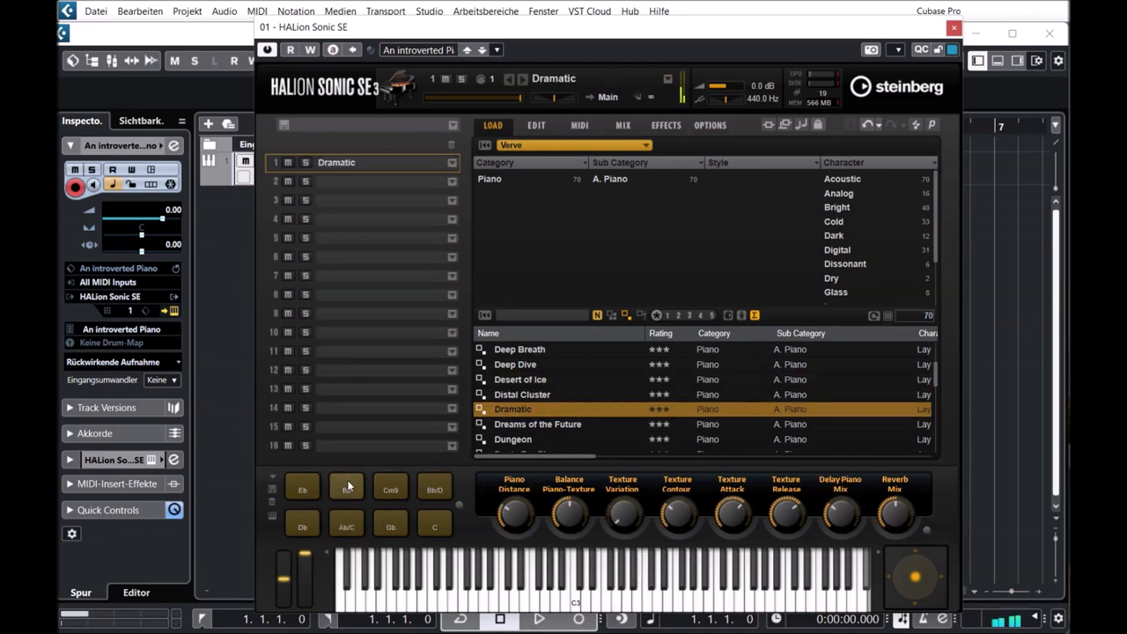
{"action": "left_click", "coordinate": [393, 491]}
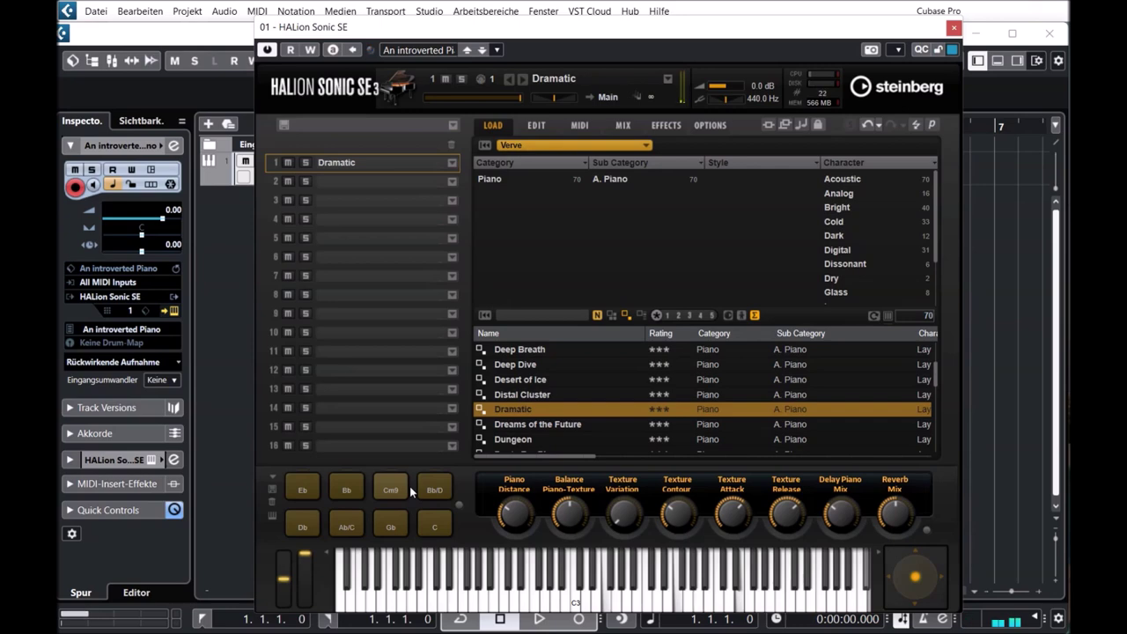
Step: Load the Dreams of the Future program and audition it with the Gm, Abm, Esus and Ebdim chord pads
{"action": "left_click", "coordinate": [538, 426]}
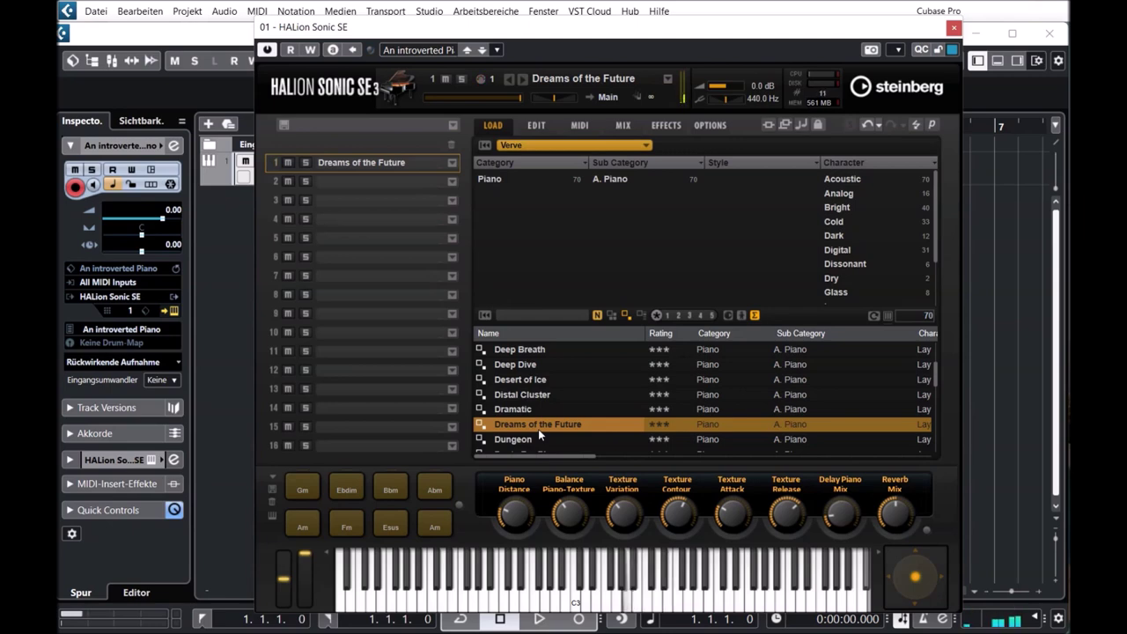
{"action": "left_click", "coordinate": [305, 497]}
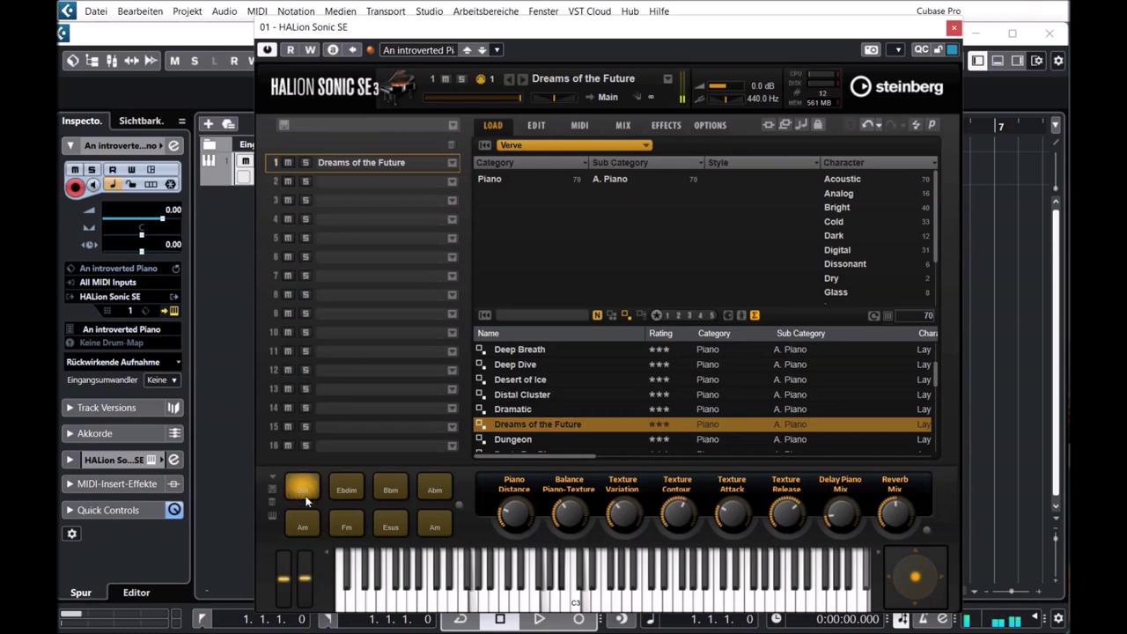
{"action": "left_click", "coordinate": [434, 489]}
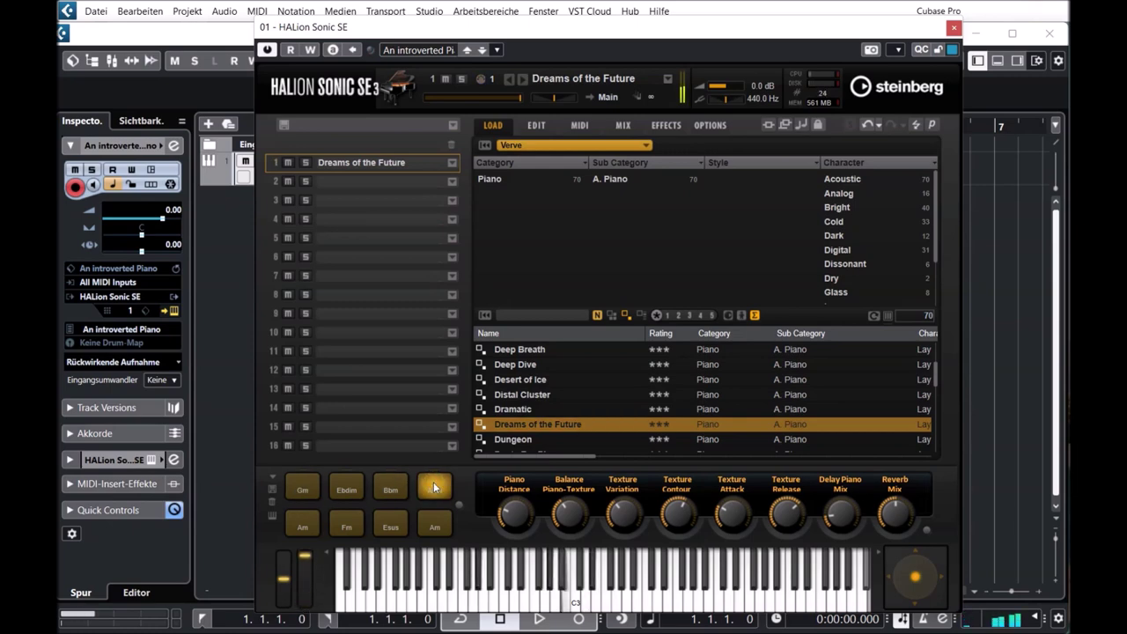
{"action": "left_click", "coordinate": [392, 525]}
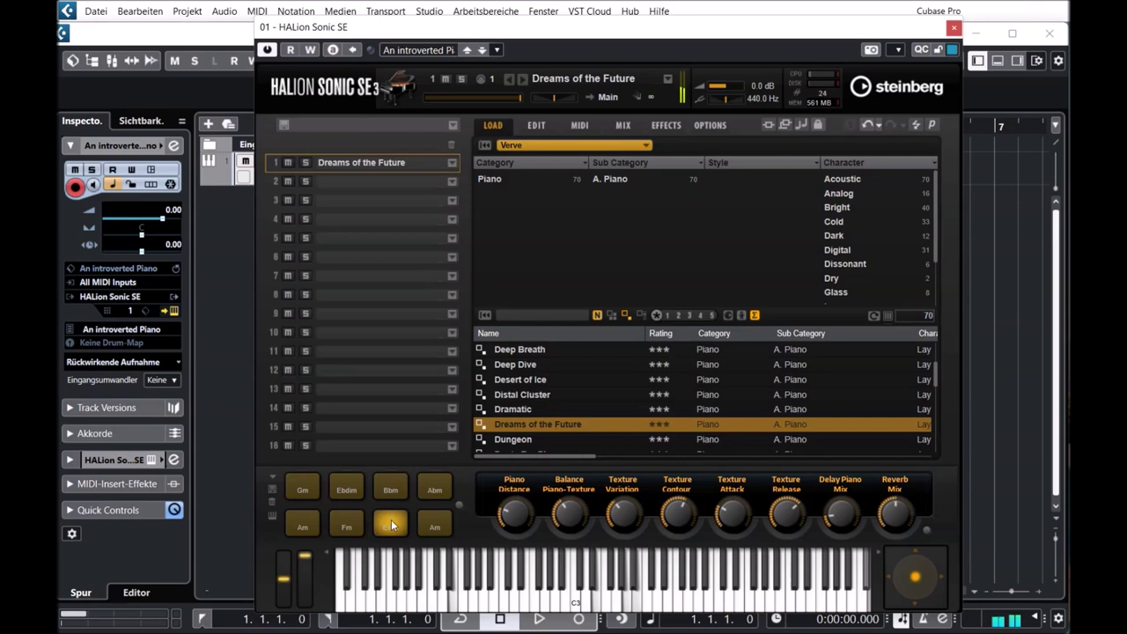
{"action": "left_click", "coordinate": [347, 494]}
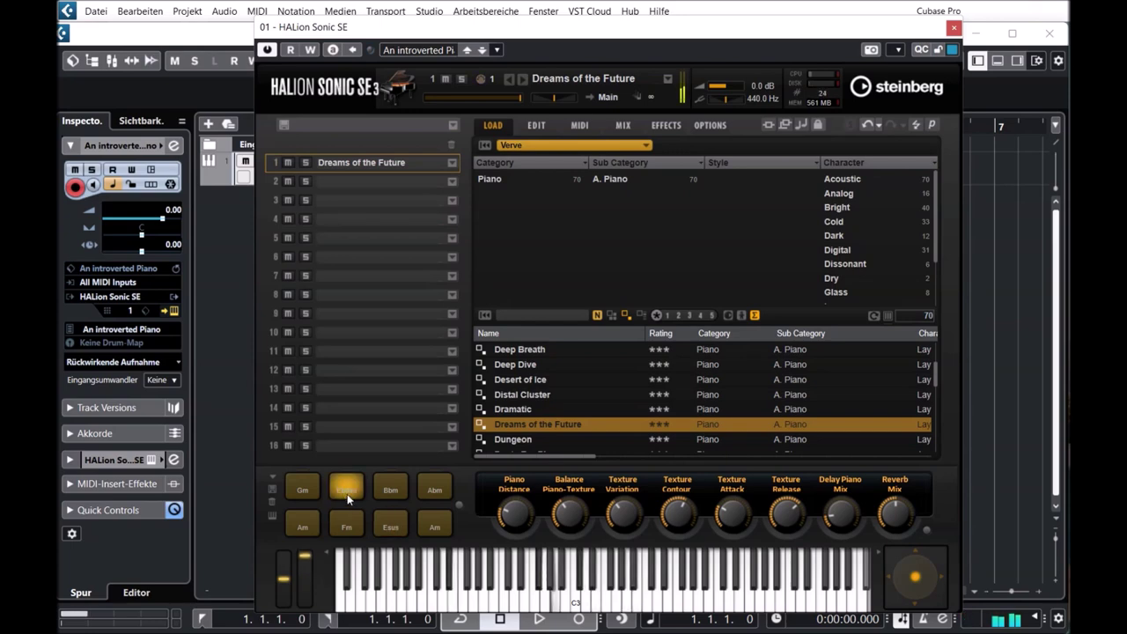
Step: Load the Dusty Bar Piano program and audition it by playing the Fm, Ab6 and Dbmaj7 chord pads
{"action": "scroll", "coordinate": [601, 411], "scroll_direction": "down", "scroll_amount": 1}
{"action": "left_click", "coordinate": [521, 409]}
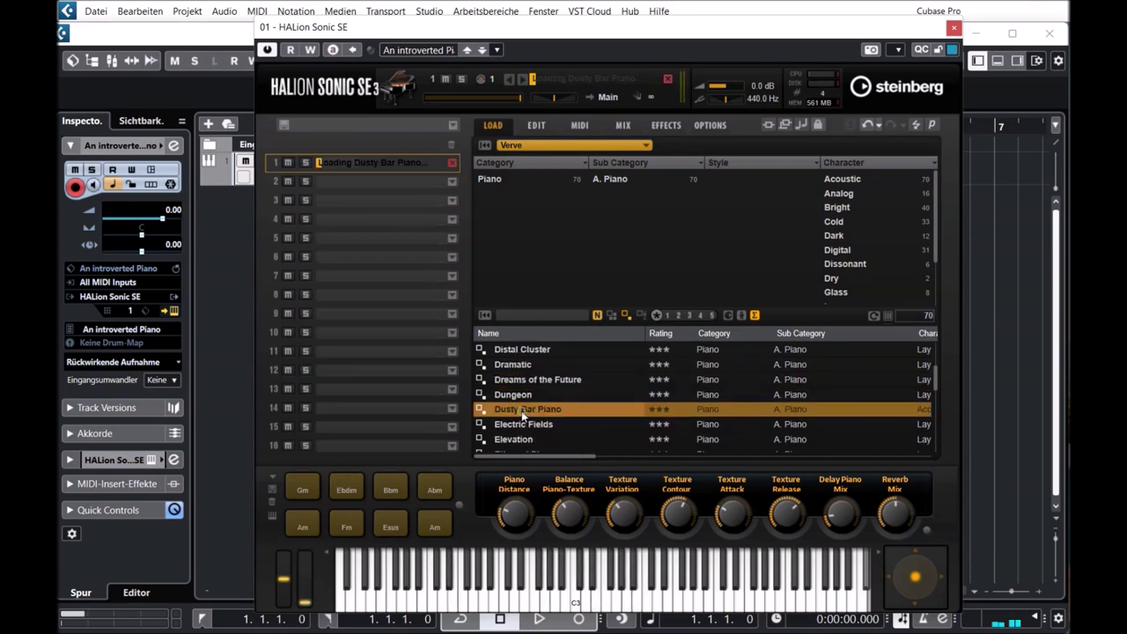
{"action": "left_click", "coordinate": [297, 487]}
{"action": "left_click", "coordinate": [304, 528]}
{"action": "left_click", "coordinate": [344, 525]}
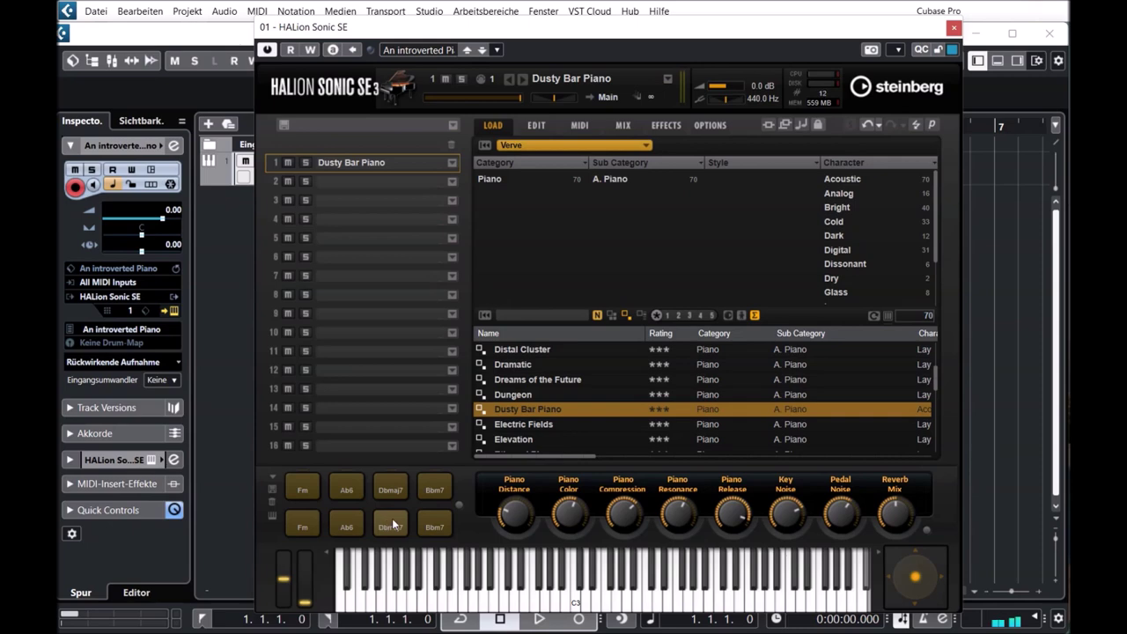
{"action": "left_click", "coordinate": [349, 525]}
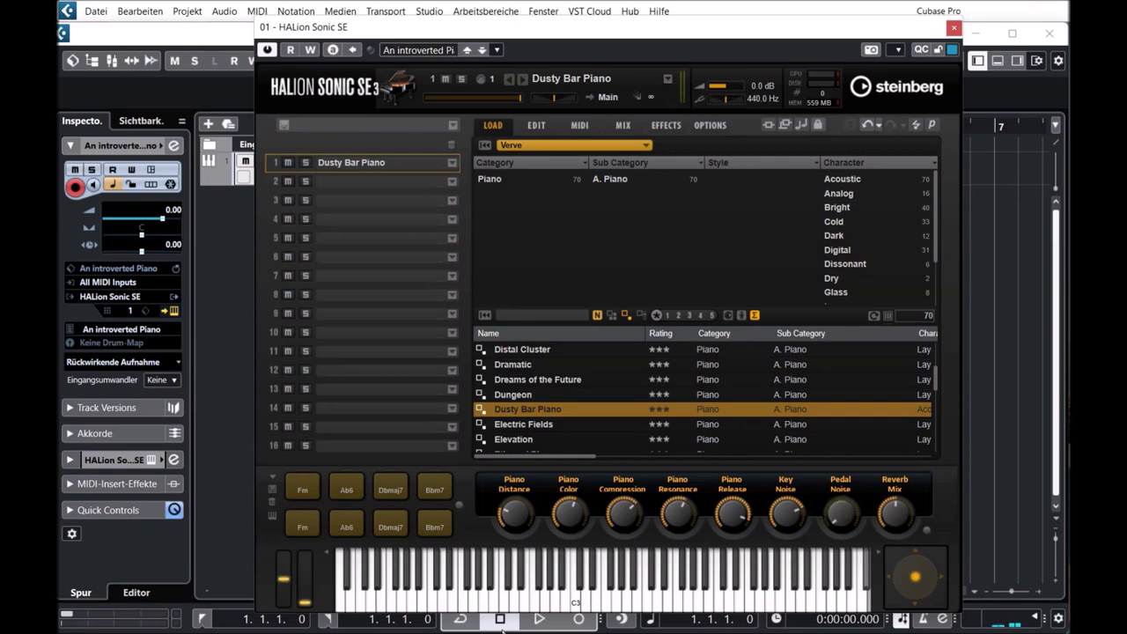
{"action": "left_click", "coordinate": [348, 526]}
{"action": "left_click", "coordinate": [404, 524]}
{"action": "left_click", "coordinate": [394, 533]}
Step: Load the Elevation program and audition it with the D/F#, Dm/F and E7 chord pads
{"action": "scroll", "coordinate": [617, 400], "scroll_direction": "down", "scroll_amount": 2}
{"action": "left_click", "coordinate": [540, 378]}
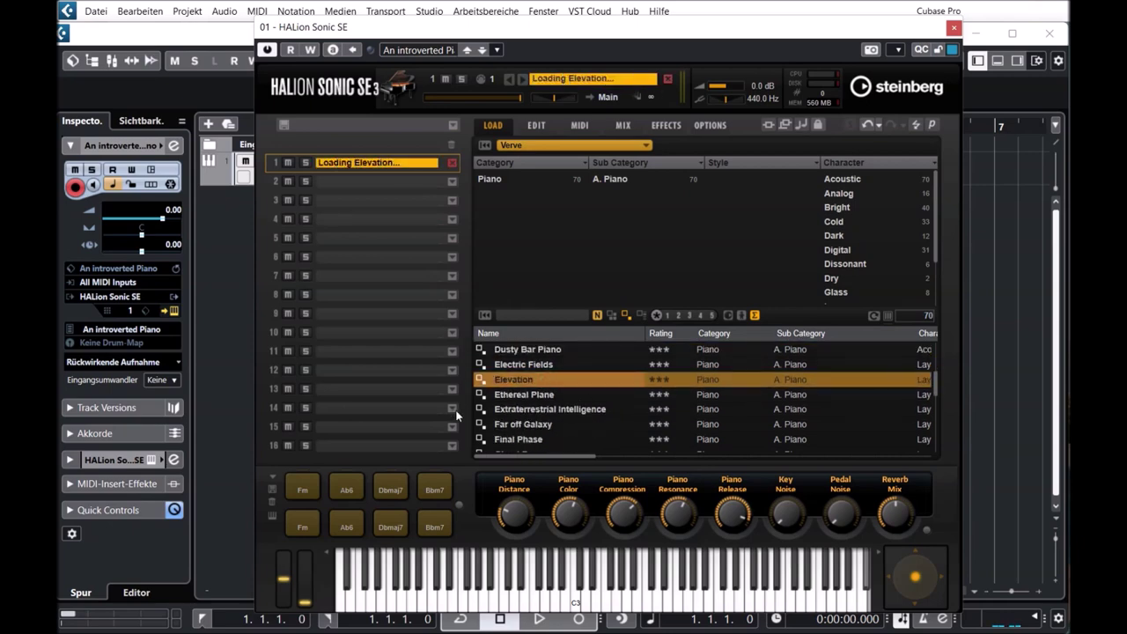
{"action": "left_click", "coordinate": [343, 491]}
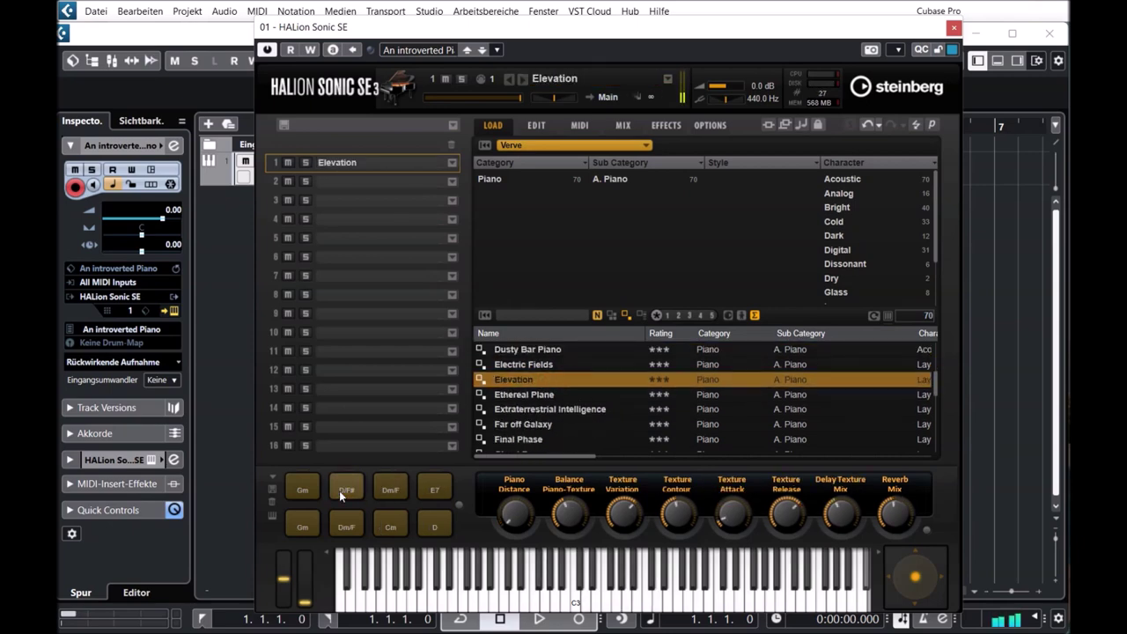
{"action": "left_click", "coordinate": [393, 489]}
{"action": "left_click", "coordinate": [433, 488]}
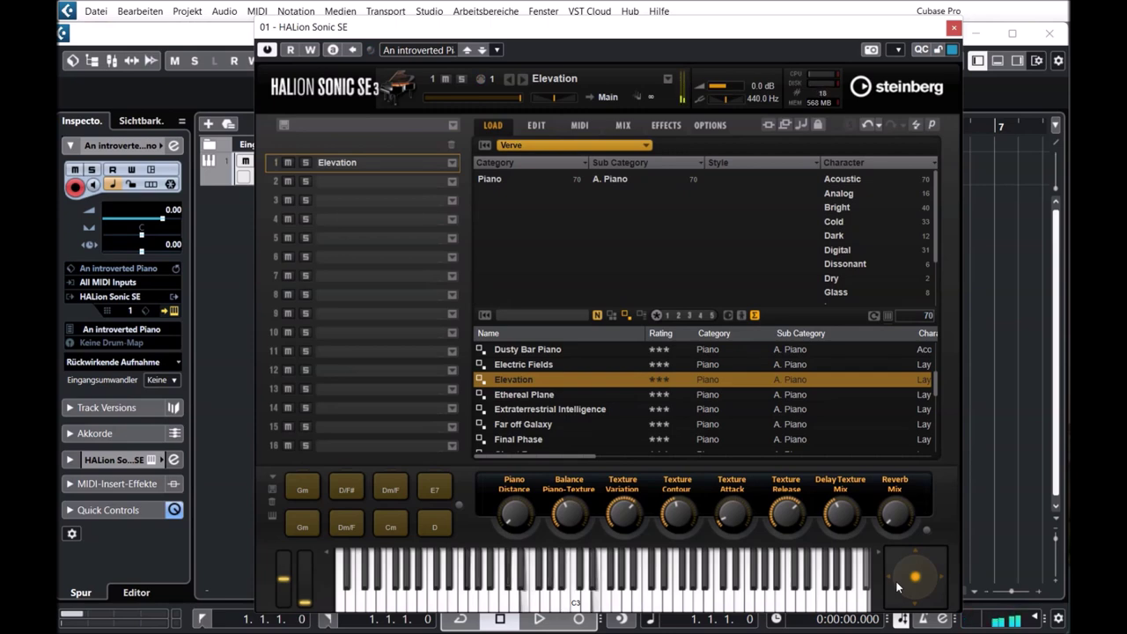
Step: Load the Far off Galaxy program and audition it with the B7, F#m and C# chord pads
{"action": "left_click", "coordinate": [555, 424]}
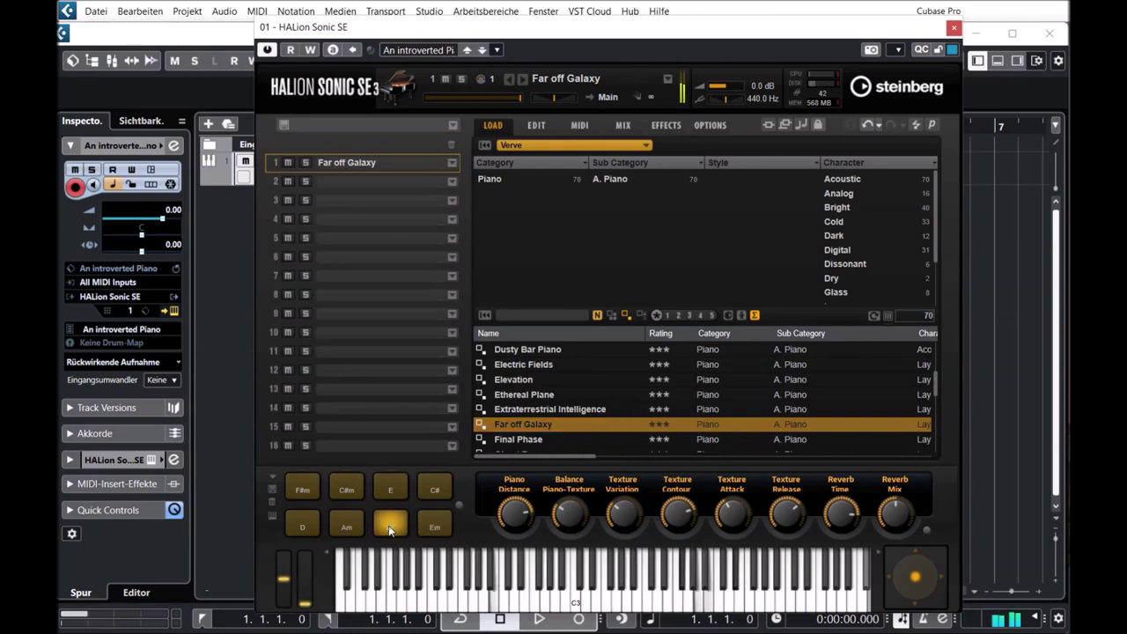
{"action": "left_click", "coordinate": [299, 490]}
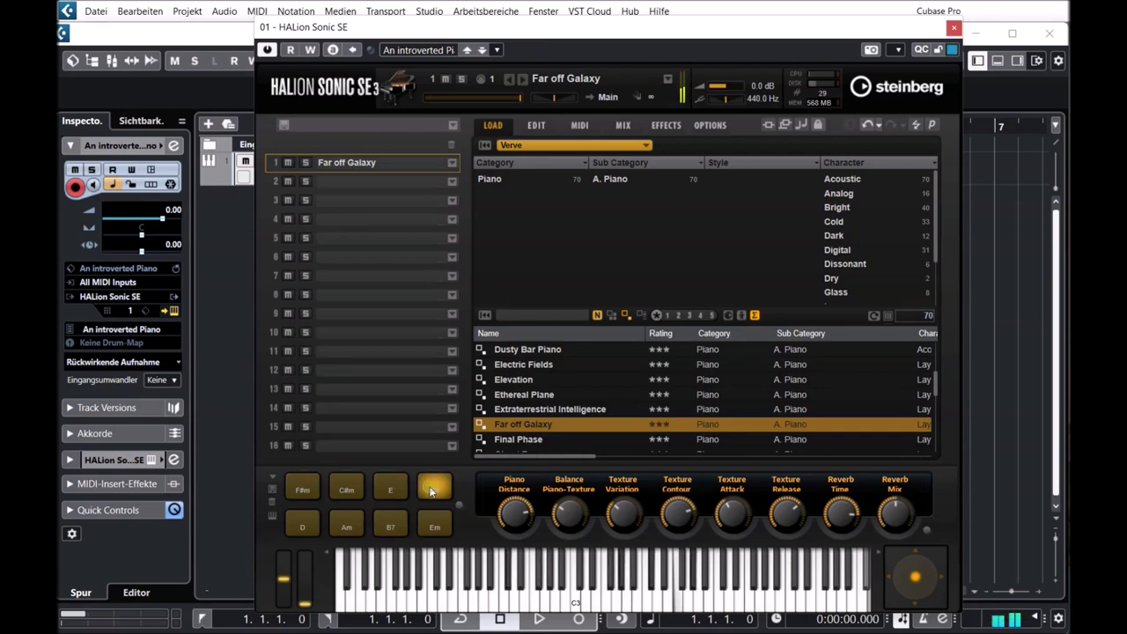
Step: Load the Glacier program and audition it by alternating repeatedly between the Dbmaj7 and Cm79 chord pads
{"action": "scroll", "coordinate": [555, 405], "scroll_direction": "down", "scroll_amount": 4}
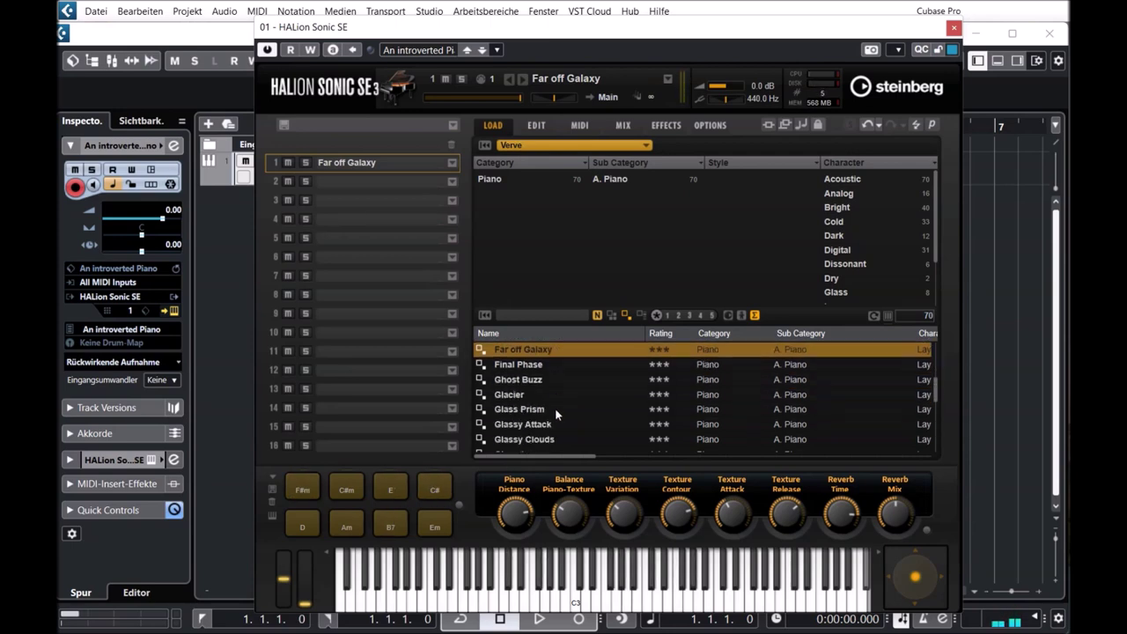
{"action": "left_click", "coordinate": [531, 394]}
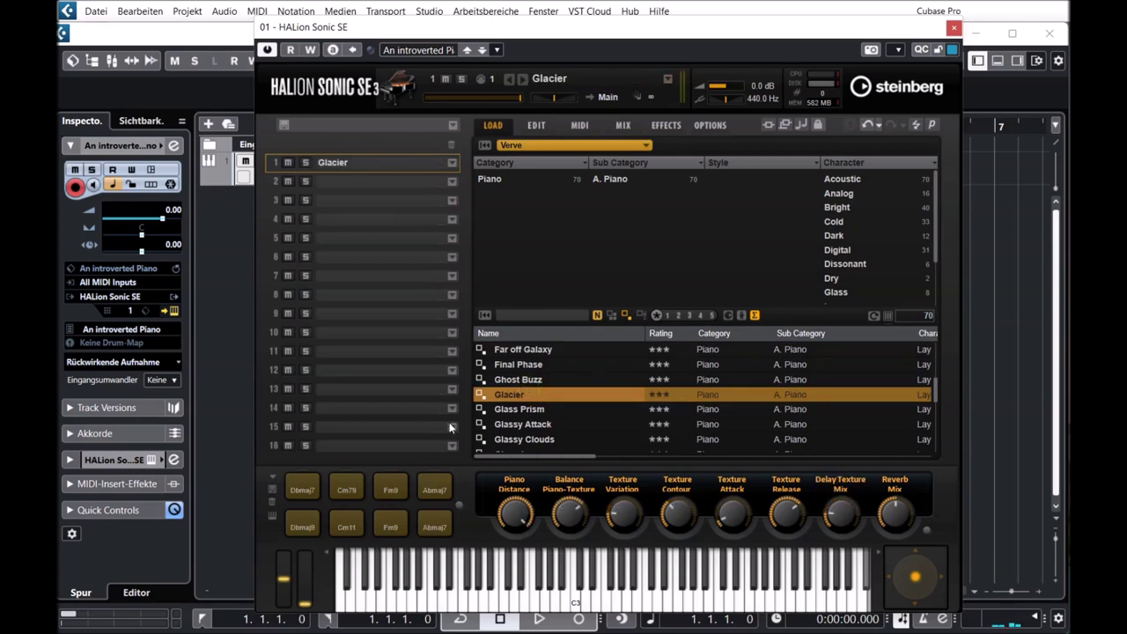
{"action": "left_click", "coordinate": [291, 489]}
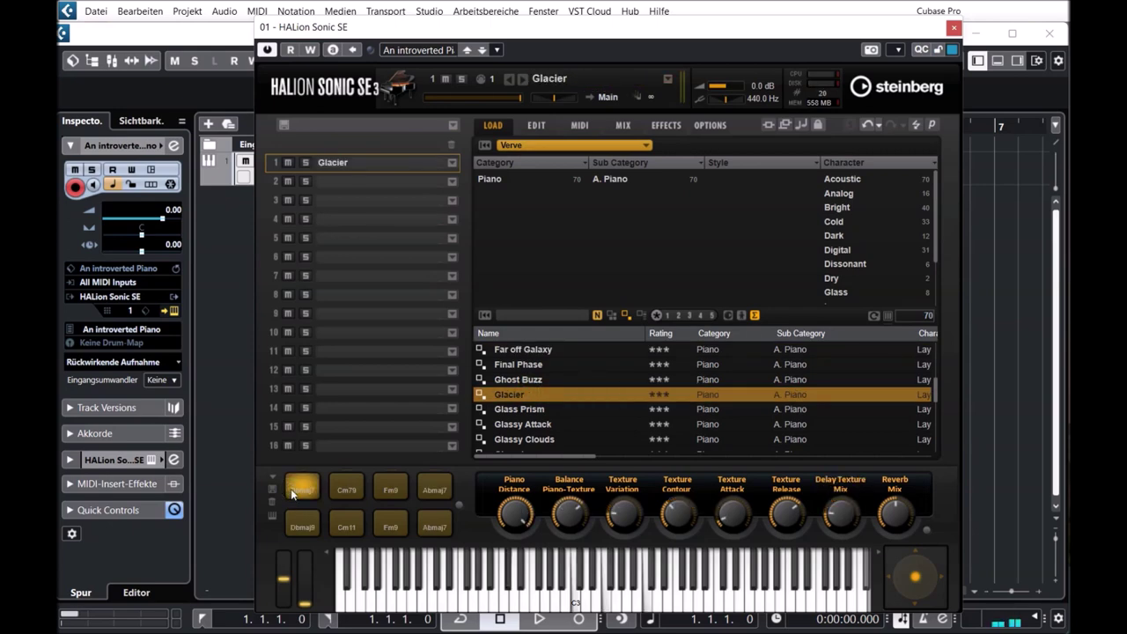
{"action": "left_click", "coordinate": [291, 488]}
{"action": "left_click", "coordinate": [347, 490]}
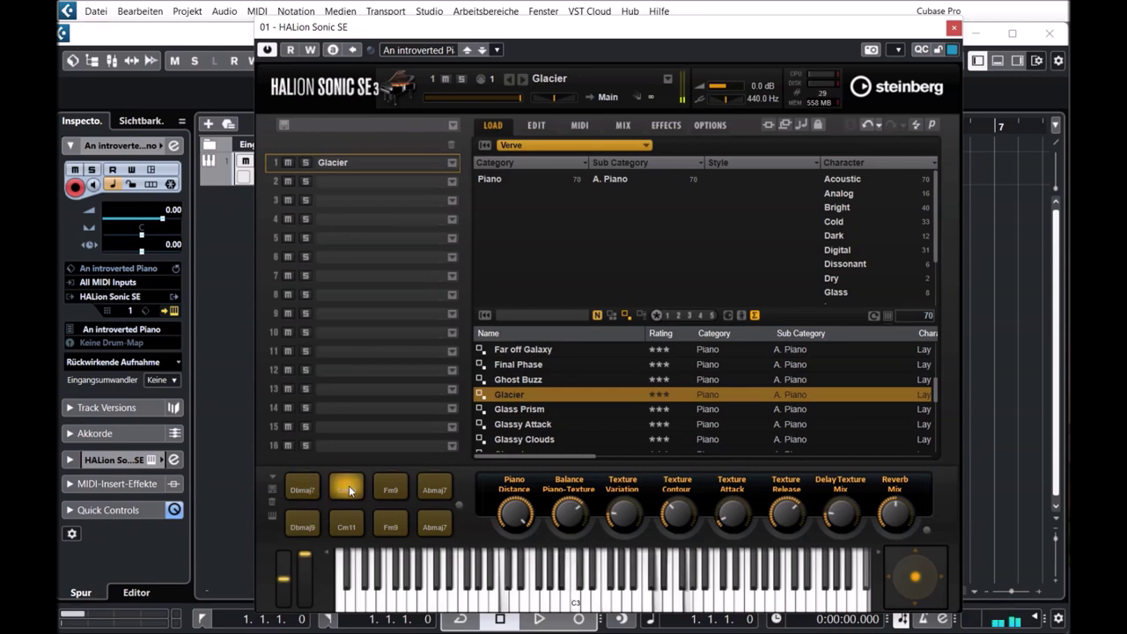
{"action": "left_click", "coordinate": [348, 490]}
{"action": "left_click", "coordinate": [304, 489]}
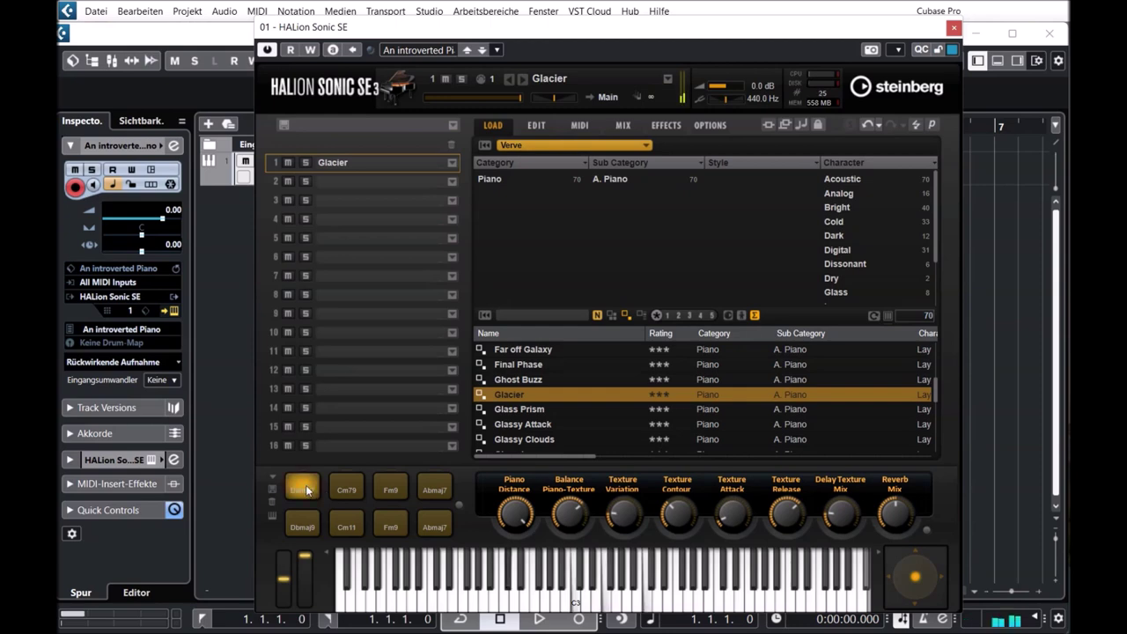
{"action": "left_click", "coordinate": [304, 489]}
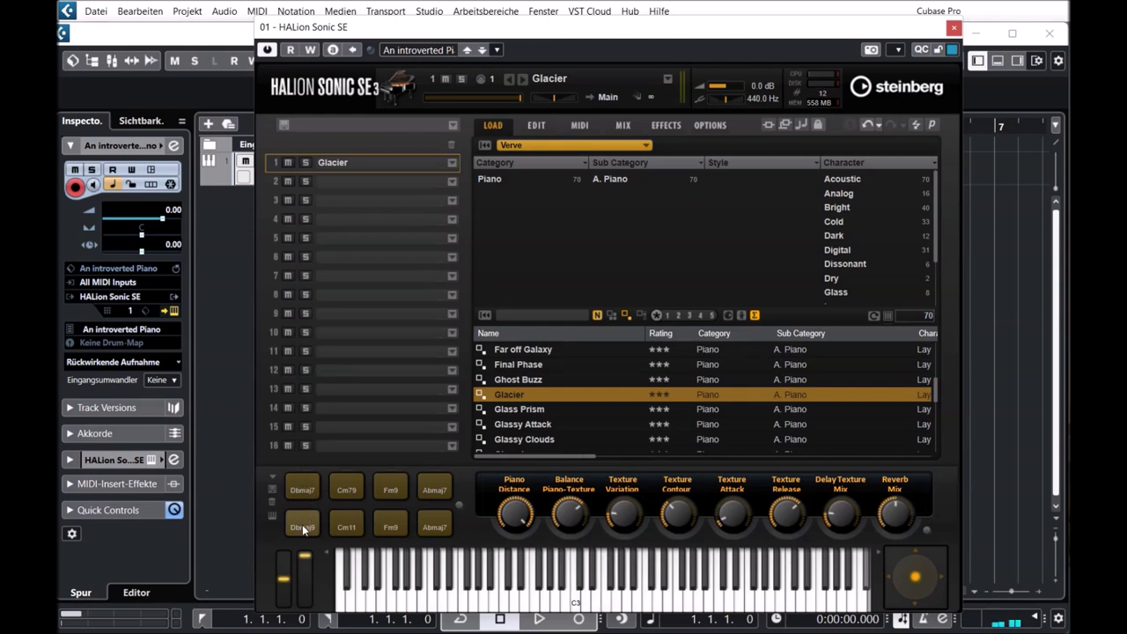
Step: Continue auditioning Glacier with the Dbmaj9 chord pad and alternating Dbmaj7 and Fm9 chord pads
{"action": "left_click", "coordinate": [303, 528]}
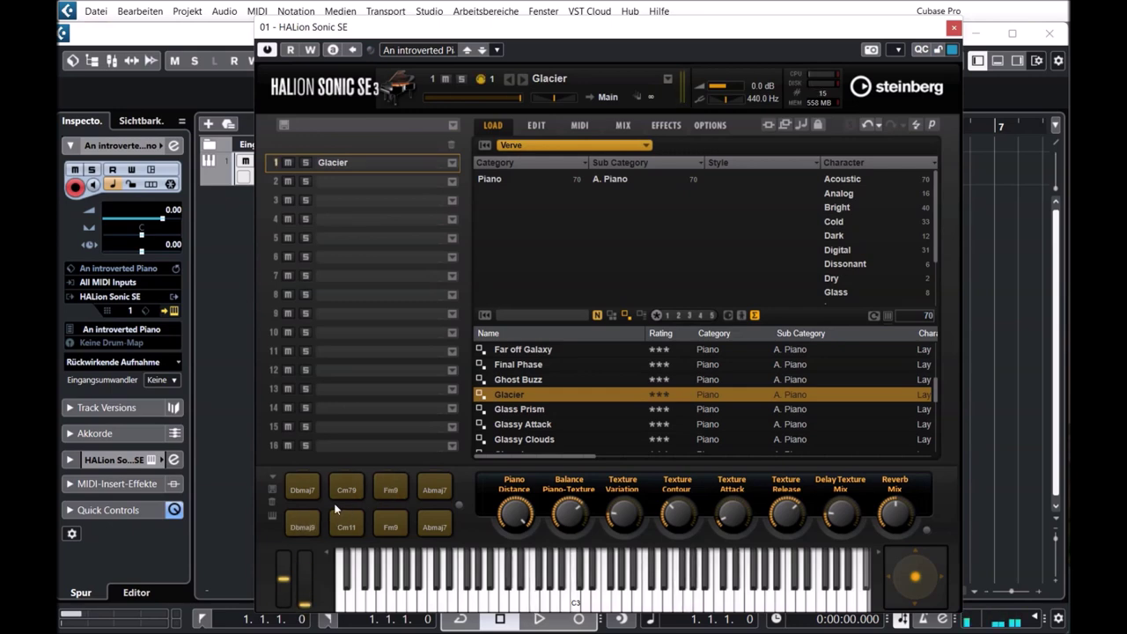
{"action": "left_click", "coordinate": [304, 490]}
{"action": "left_click", "coordinate": [392, 491]}
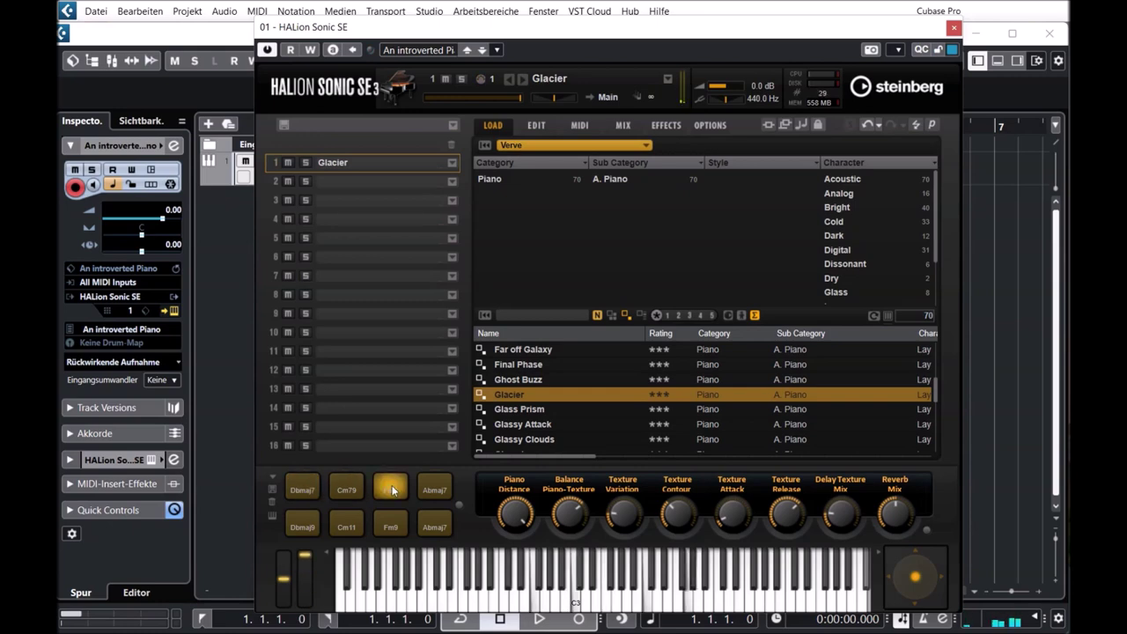
{"action": "left_click", "coordinate": [301, 493]}
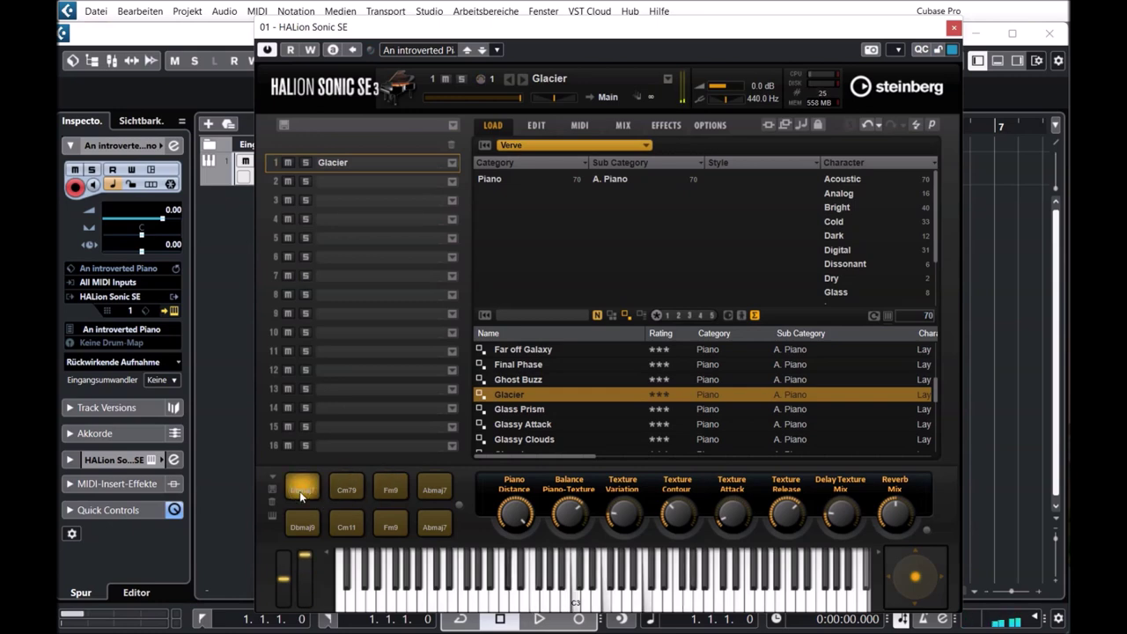
{"action": "left_click", "coordinate": [387, 491]}
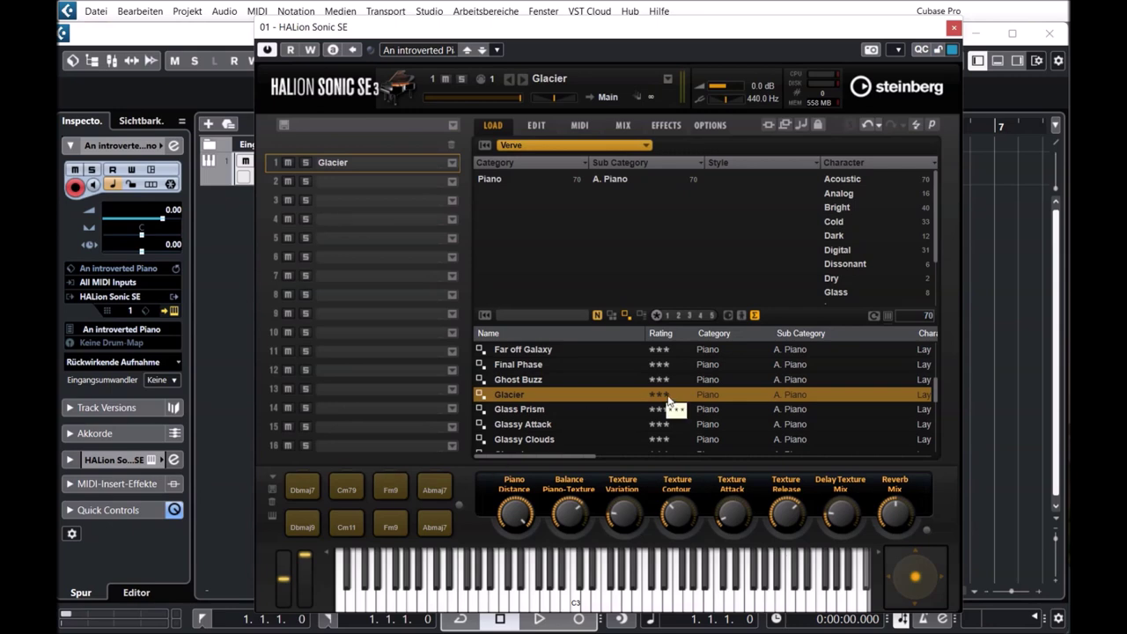
Step: Load the Glass Prism program and audition it with both Eb chord pads
{"action": "scroll", "coordinate": [668, 400], "scroll_direction": "down", "scroll_amount": 2}
{"action": "left_click", "coordinate": [523, 384]}
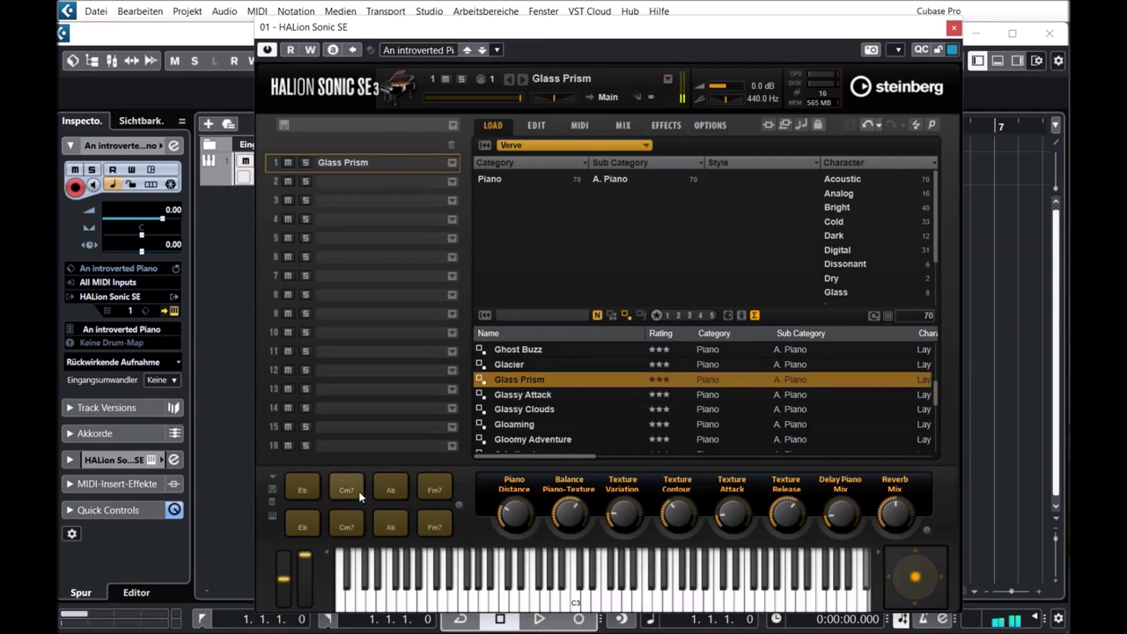
{"action": "left_click", "coordinate": [307, 489]}
{"action": "left_click", "coordinate": [305, 524]}
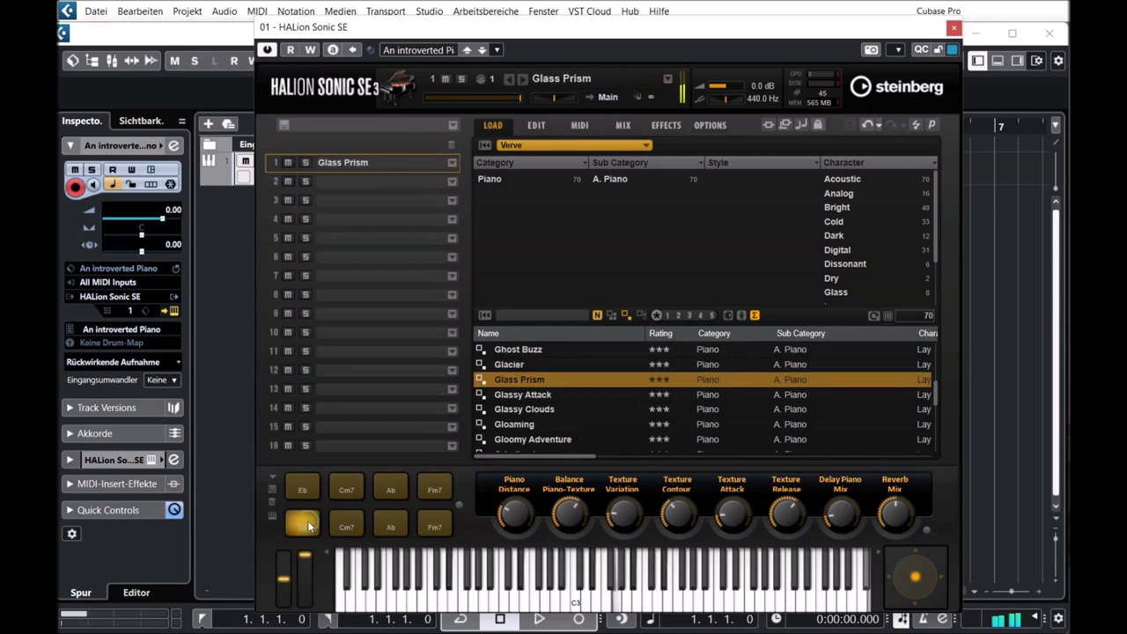
Step: Load the Glassy Clouds program and audition it with the Bb9, Ebmaj7, Gm7 and Cm7 chord pads
{"action": "left_click", "coordinate": [524, 410]}
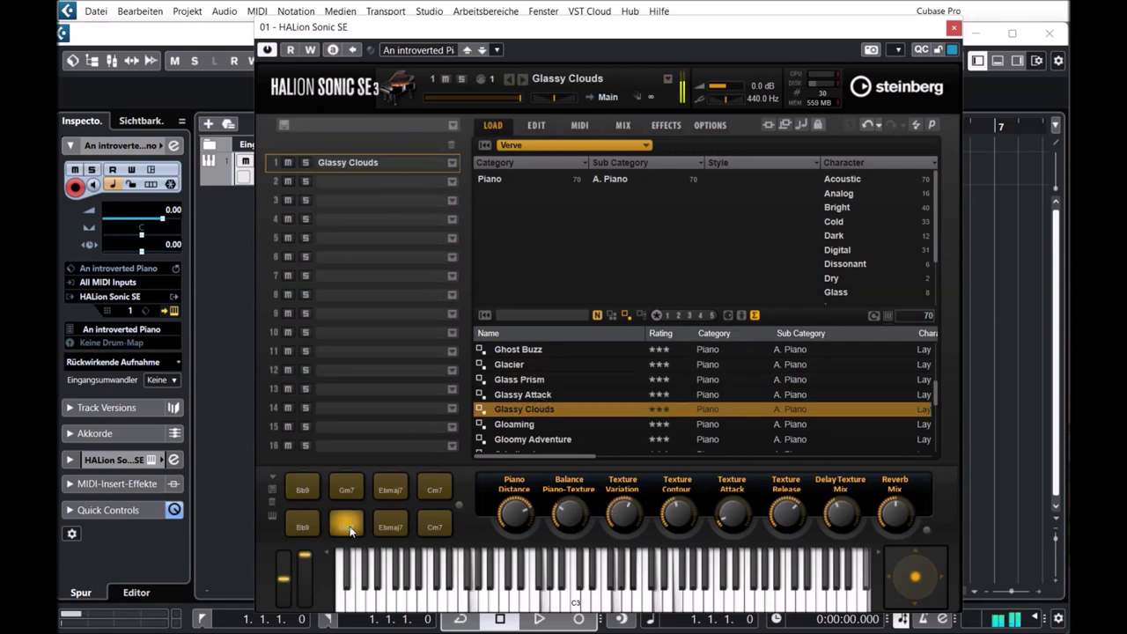
{"action": "left_click", "coordinate": [301, 489]}
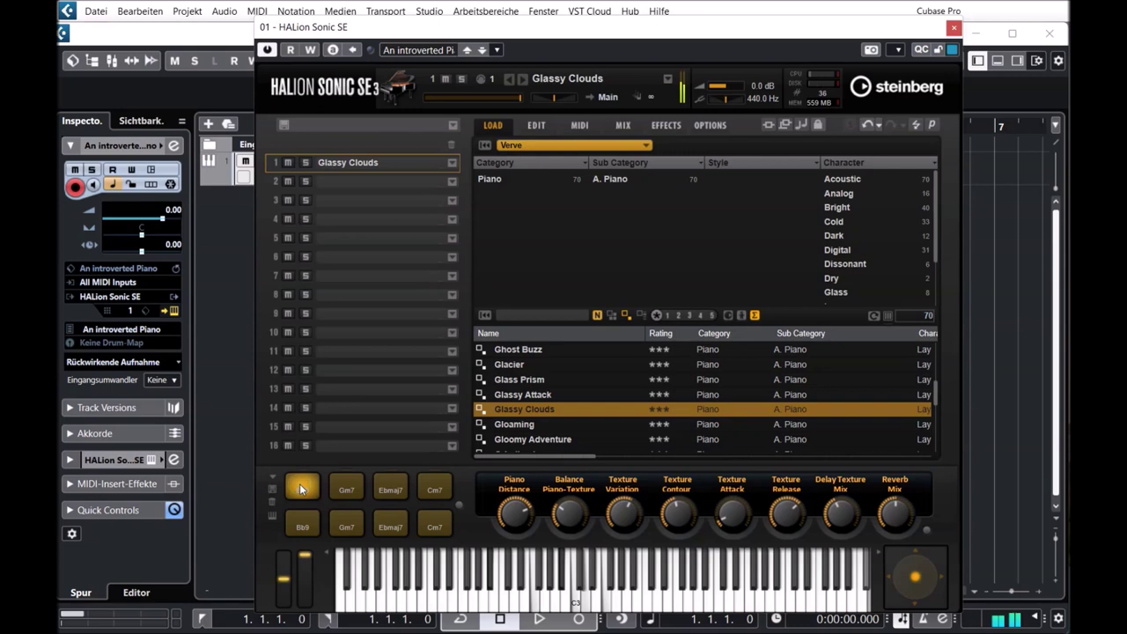
{"action": "left_click", "coordinate": [391, 489]}
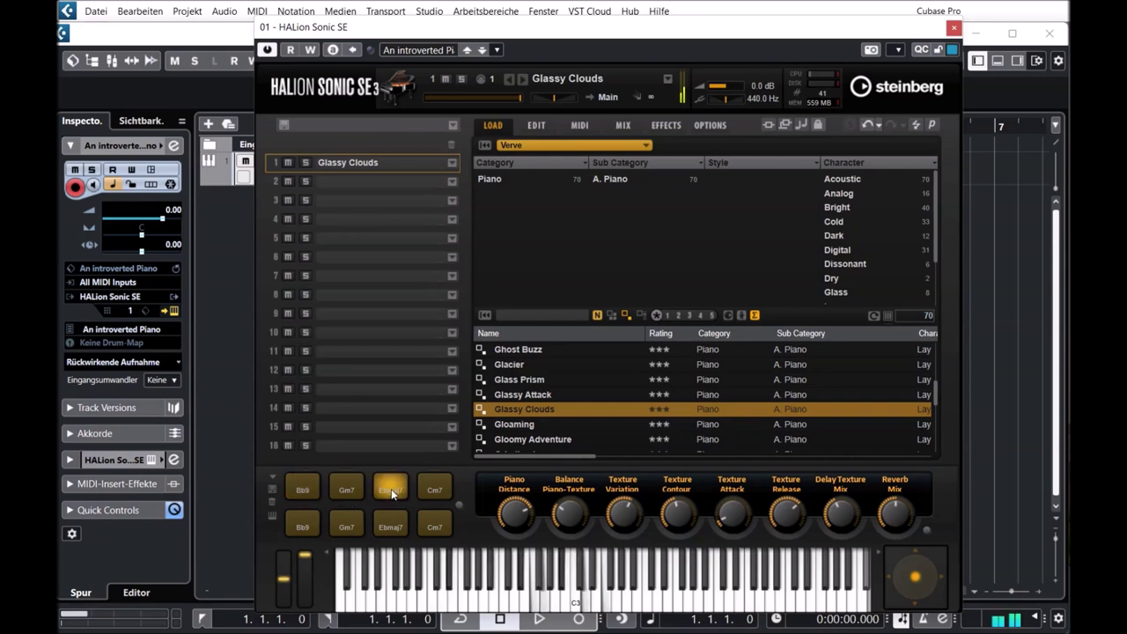
{"action": "left_click", "coordinate": [347, 490]}
{"action": "left_click", "coordinate": [350, 525]}
{"action": "left_click", "coordinate": [387, 525]}
{"action": "left_click", "coordinate": [429, 527]}
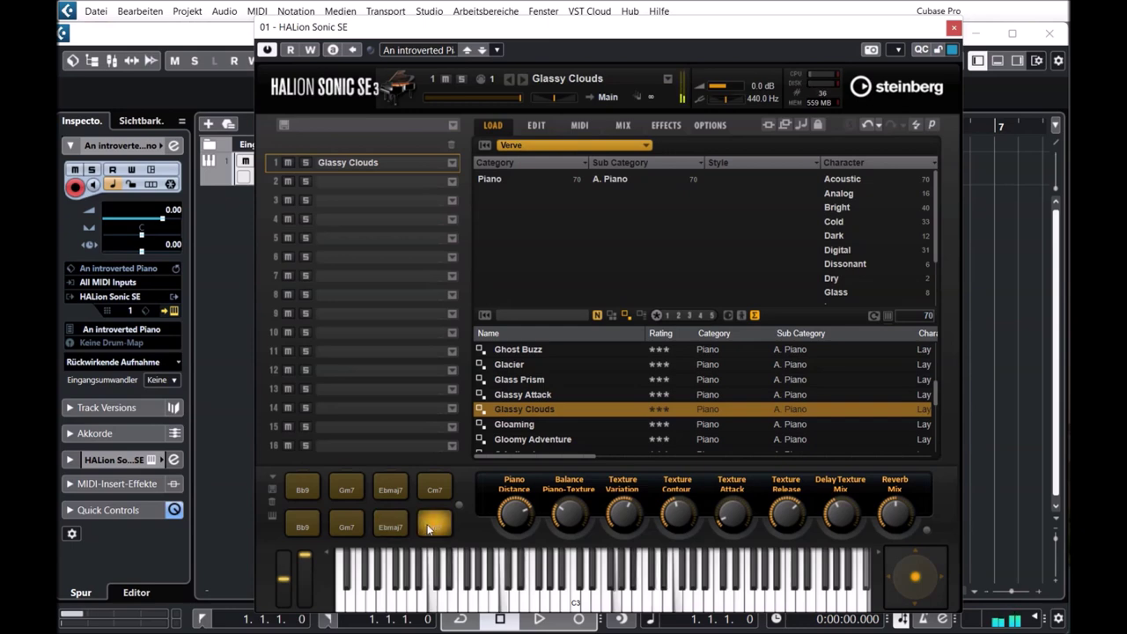
{"action": "left_click", "coordinate": [356, 525]}
{"action": "left_click", "coordinate": [381, 527]}
{"action": "left_click", "coordinate": [441, 524]}
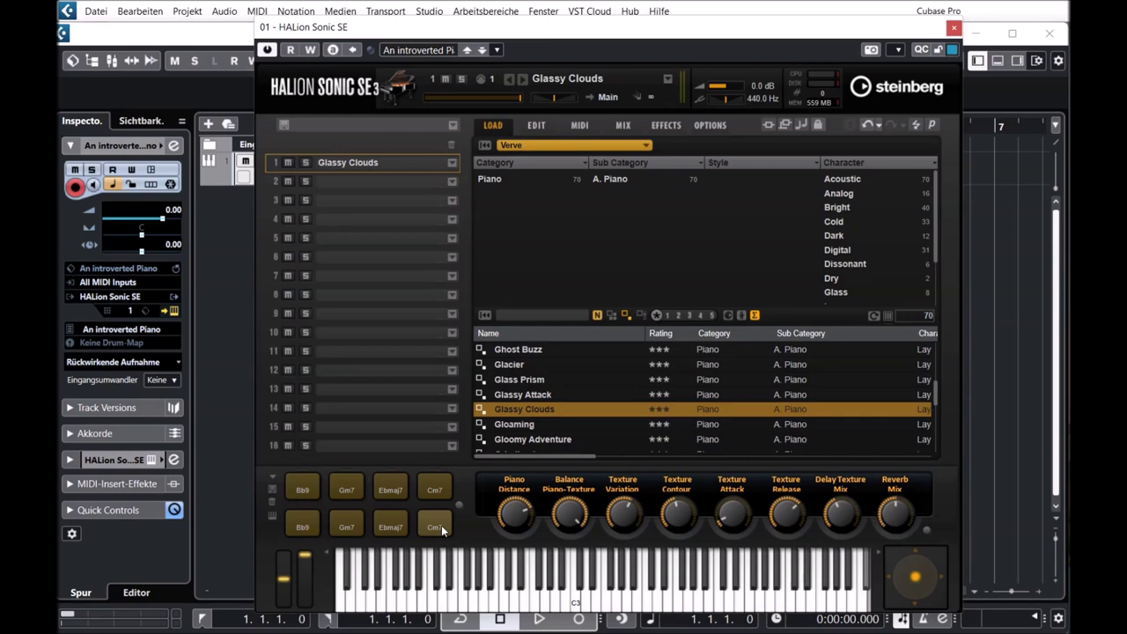
Step: Load the Gloaming program and audition it with the Bb, C, Dm, Gsus4 and C9 chord pads
{"action": "scroll", "coordinate": [604, 421], "scroll_direction": "down", "scroll_amount": 4}
{"action": "left_click", "coordinate": [528, 366]}
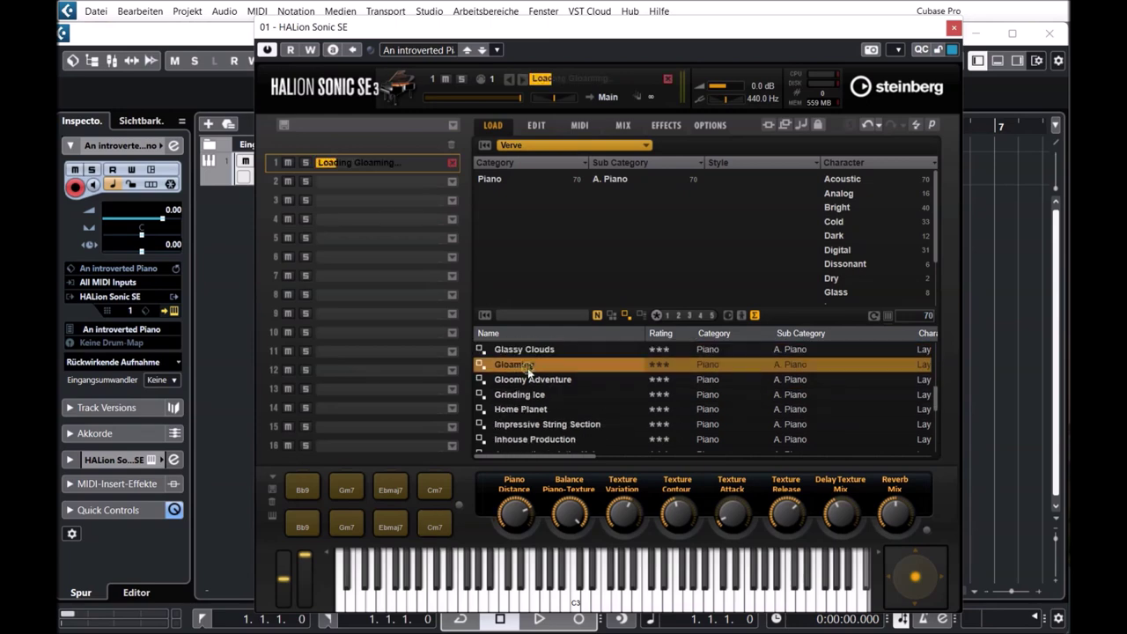
{"action": "left_click", "coordinate": [302, 493]}
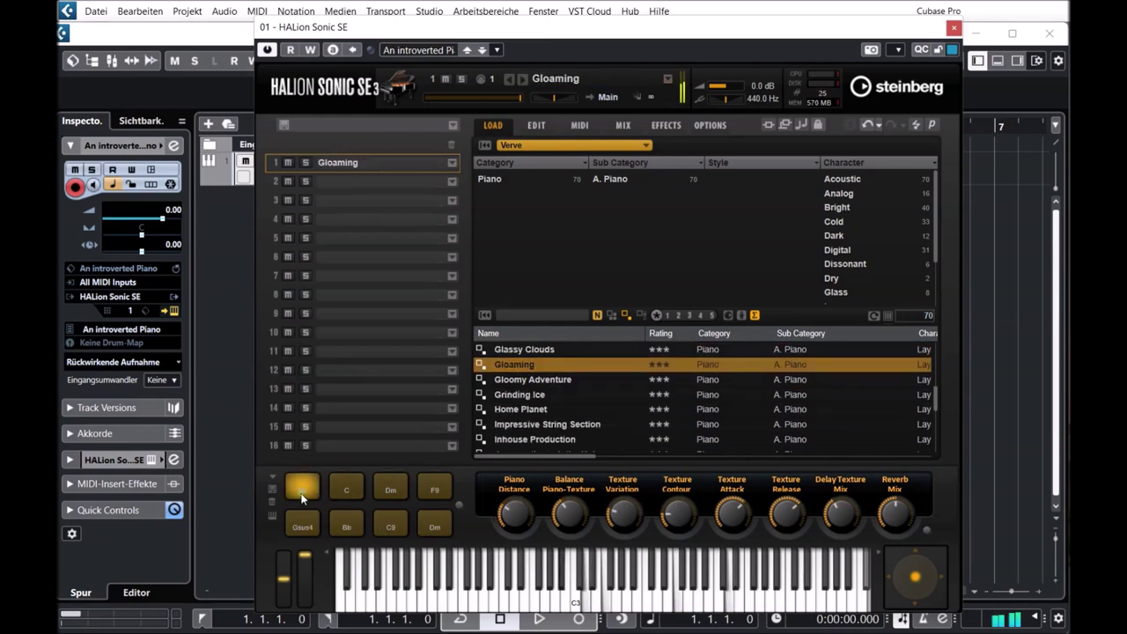
{"action": "left_click", "coordinate": [341, 483]}
{"action": "left_click", "coordinate": [387, 488]}
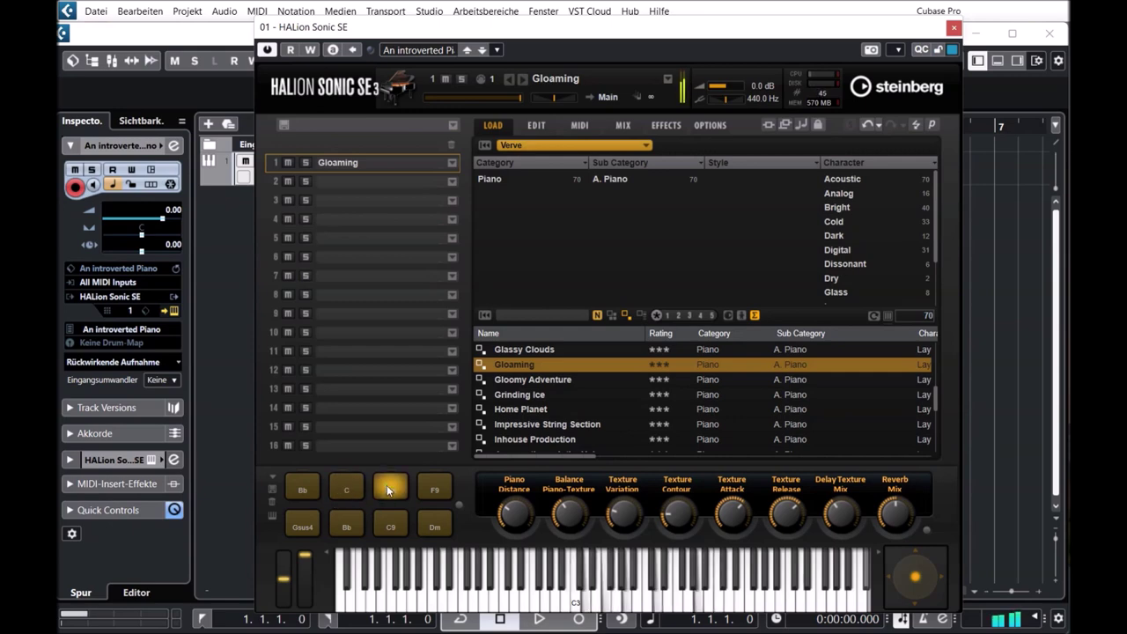
{"action": "left_click", "coordinate": [314, 523]}
{"action": "left_click", "coordinate": [309, 528]}
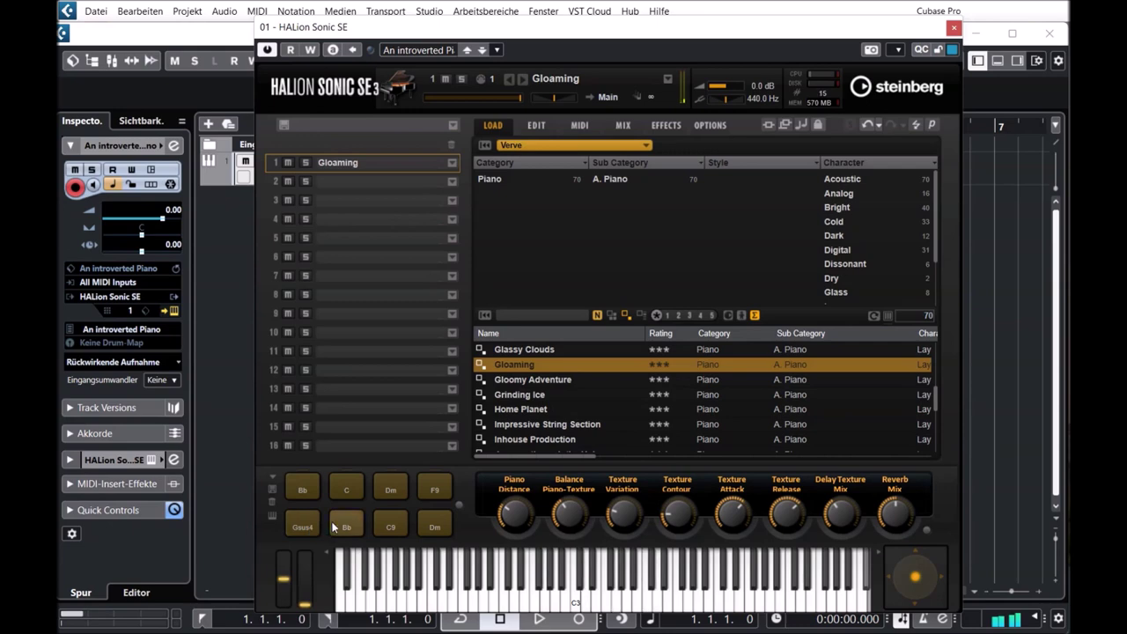
{"action": "left_click", "coordinate": [334, 526]}
{"action": "left_click", "coordinate": [381, 526]}
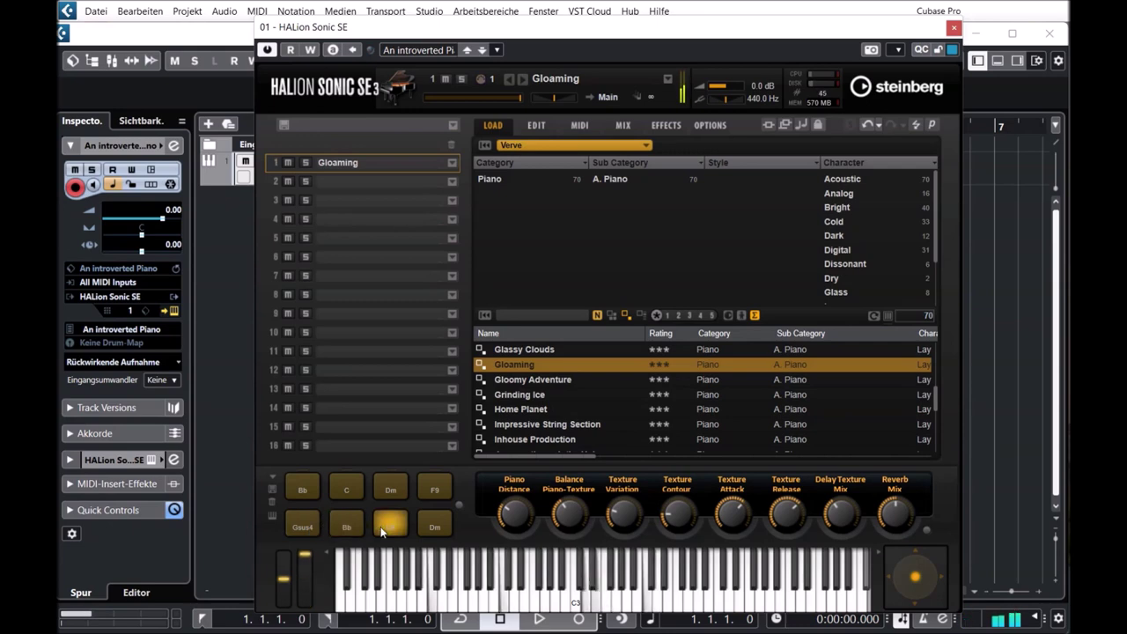
Step: Finish auditioning Gloaming with the Dm chord pad, and load Grinding Ice to audition it with the Eb9 and Ab/C chord pads
{"action": "left_click", "coordinate": [435, 526]}
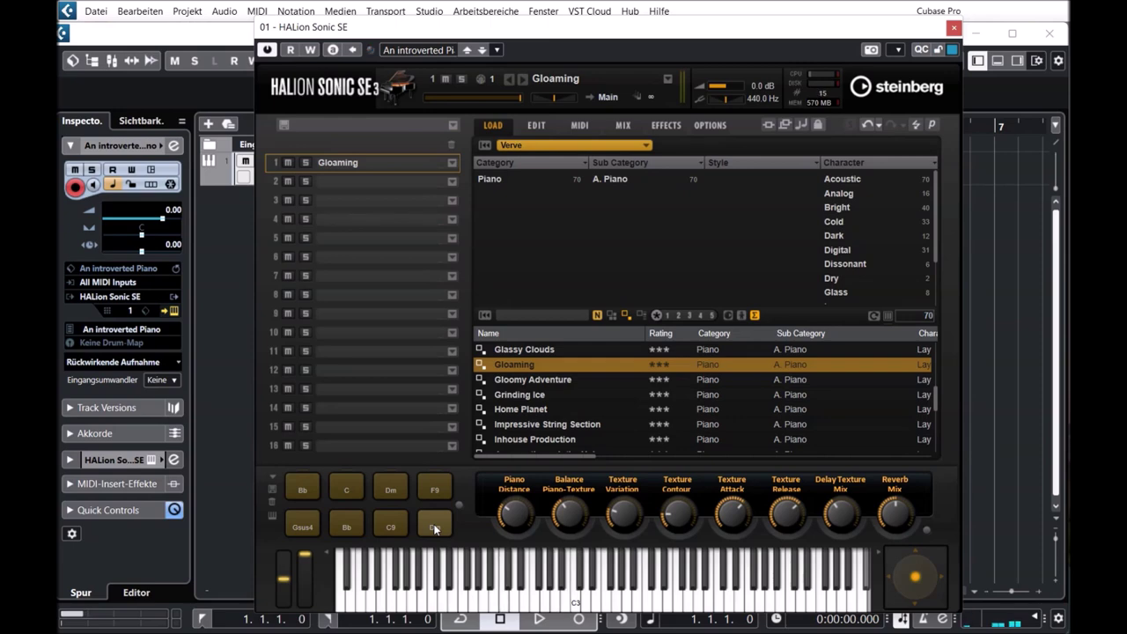
{"action": "left_click", "coordinate": [515, 397]}
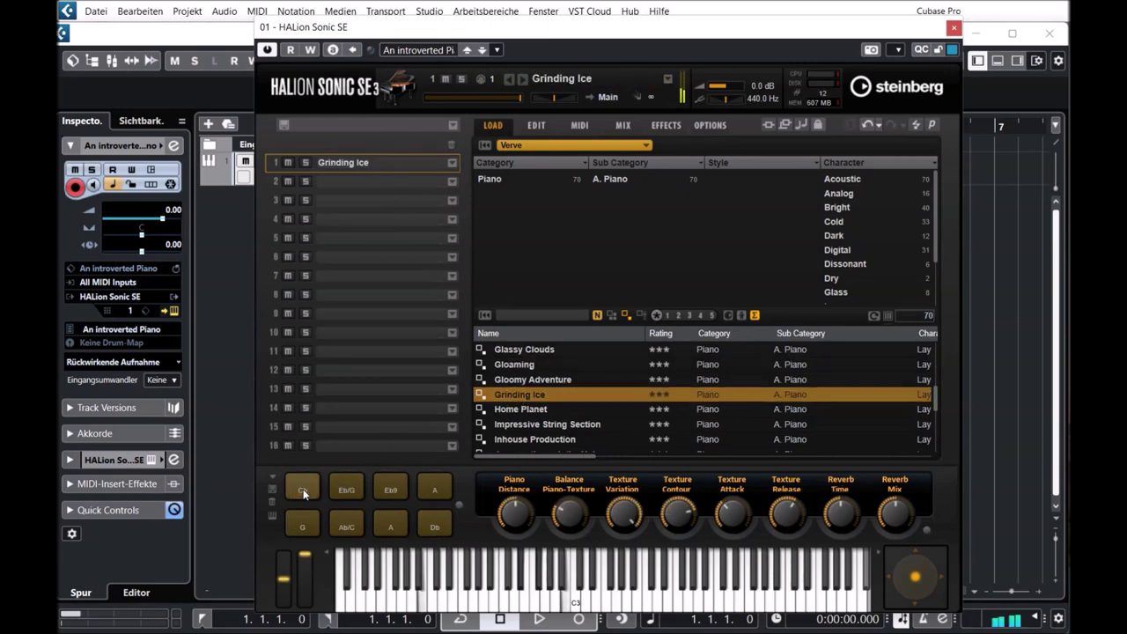
{"action": "left_click", "coordinate": [399, 490]}
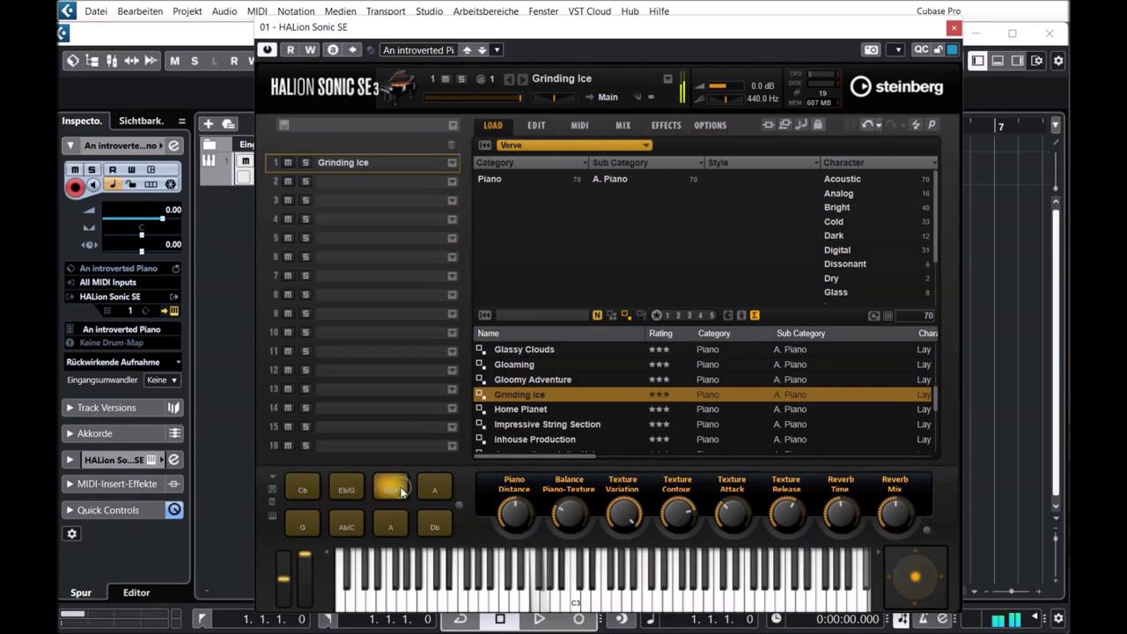
{"action": "left_click", "coordinate": [358, 526]}
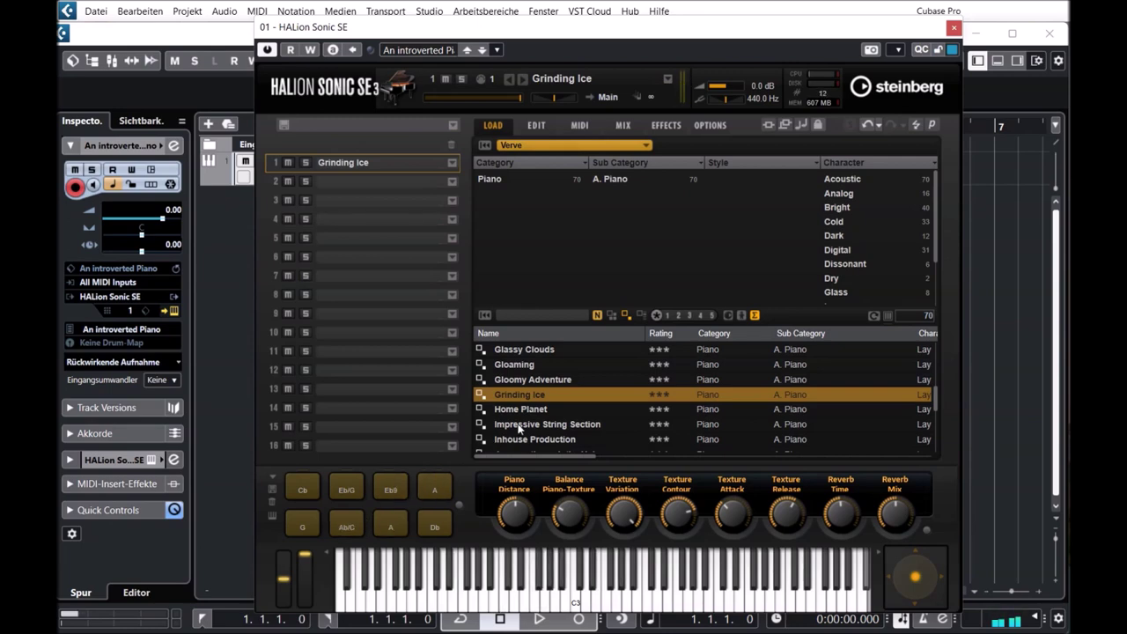
Step: Load the Impressive String Section program and audition it with the Bbm7, Eb7 and Ab9 chord pads
{"action": "left_click", "coordinate": [518, 423]}
{"action": "left_click", "coordinate": [349, 495]}
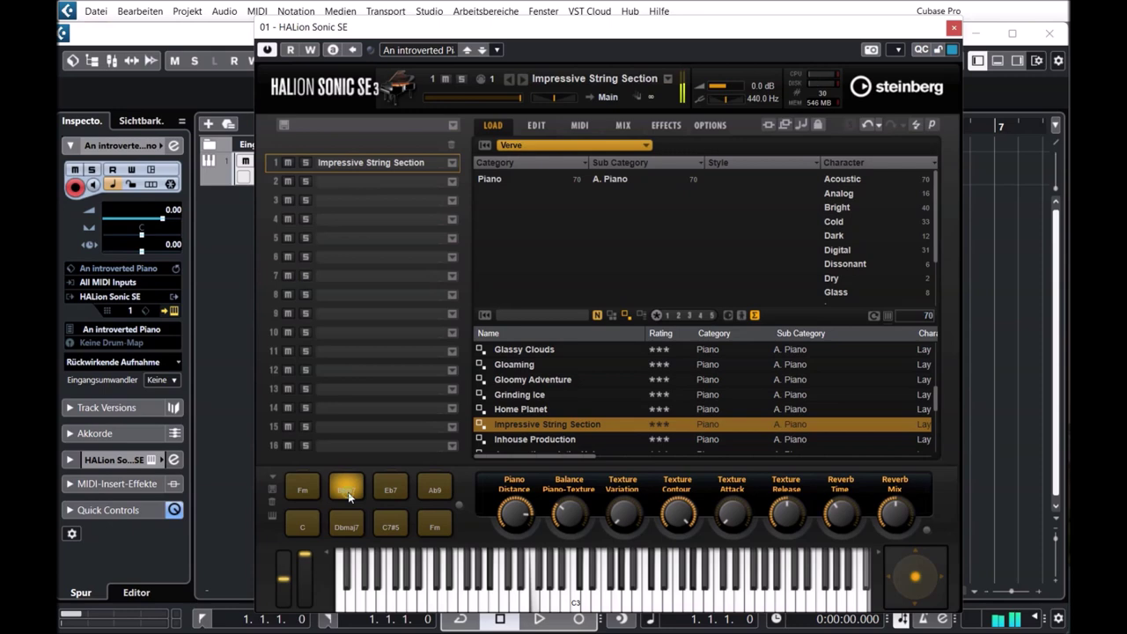
{"action": "left_click", "coordinate": [396, 492]}
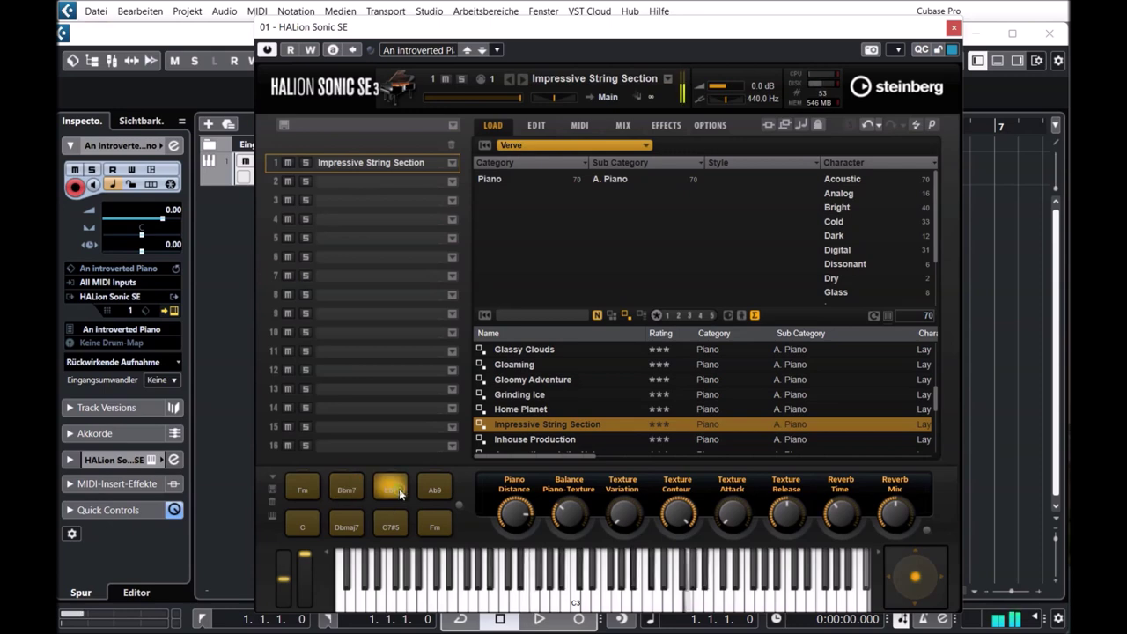
{"action": "left_click", "coordinate": [429, 491]}
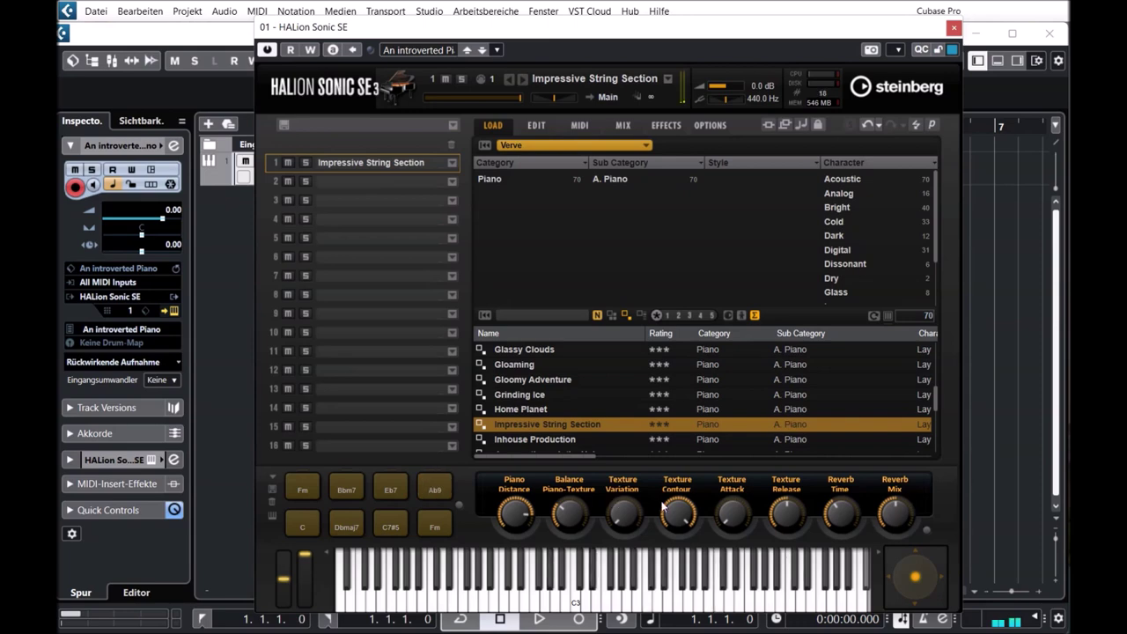
Step: Continue auditioning Impressive String Section with the Ab9, Eb7, C7#5 and Dbmaj7 chord pads
{"action": "left_click", "coordinate": [435, 497]}
{"action": "left_click", "coordinate": [397, 489]}
{"action": "left_click", "coordinate": [392, 525]}
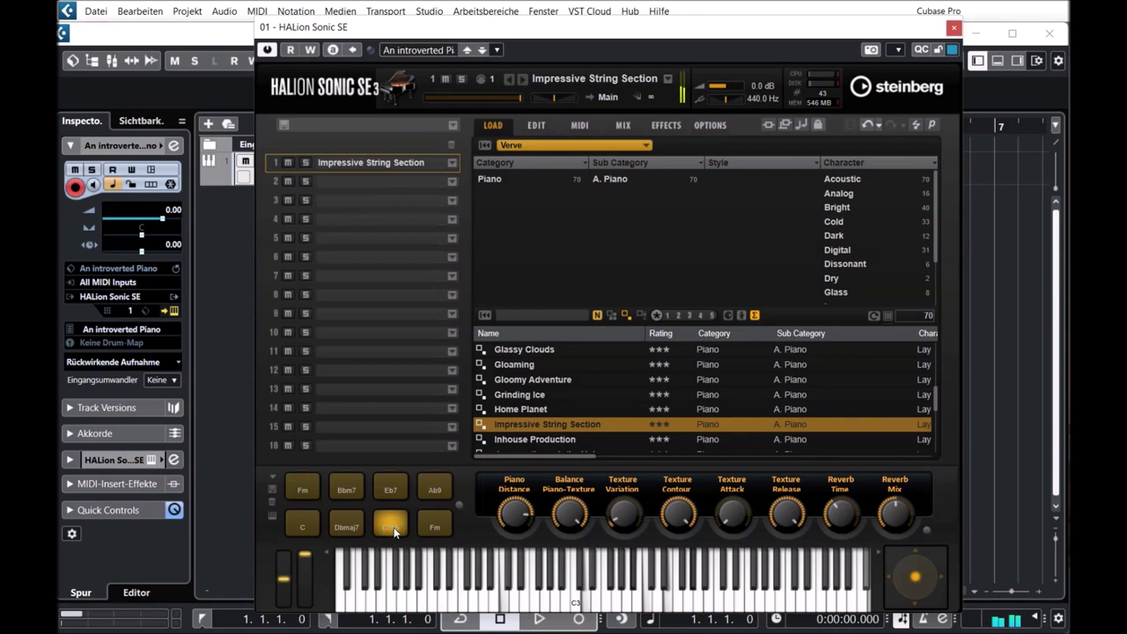
{"action": "left_click", "coordinate": [388, 491]}
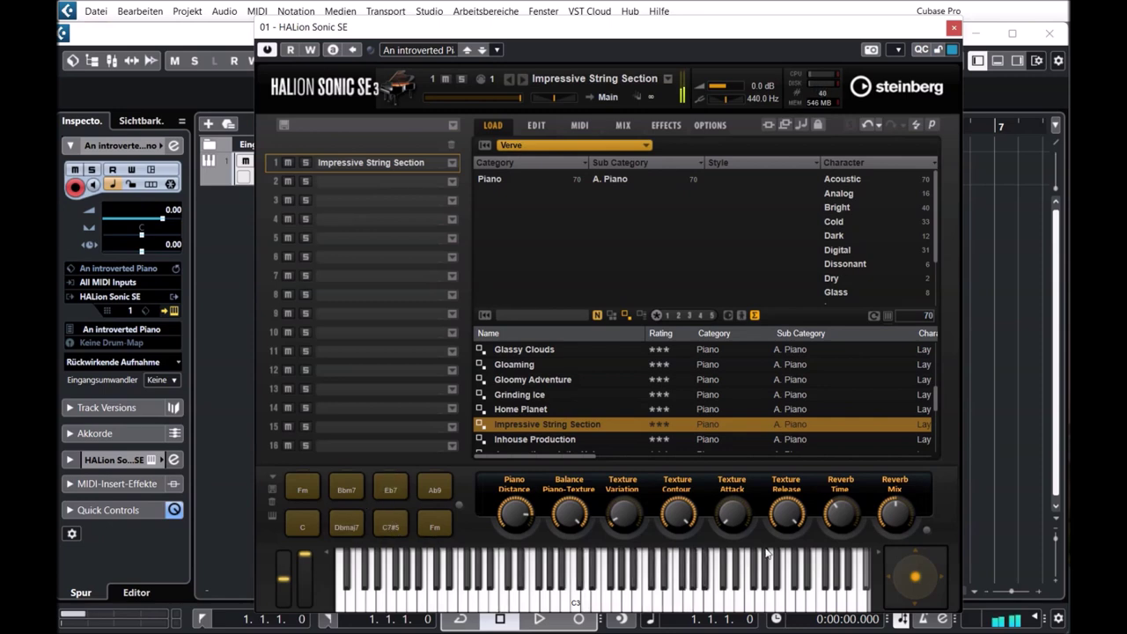
{"action": "left_click", "coordinate": [345, 528]}
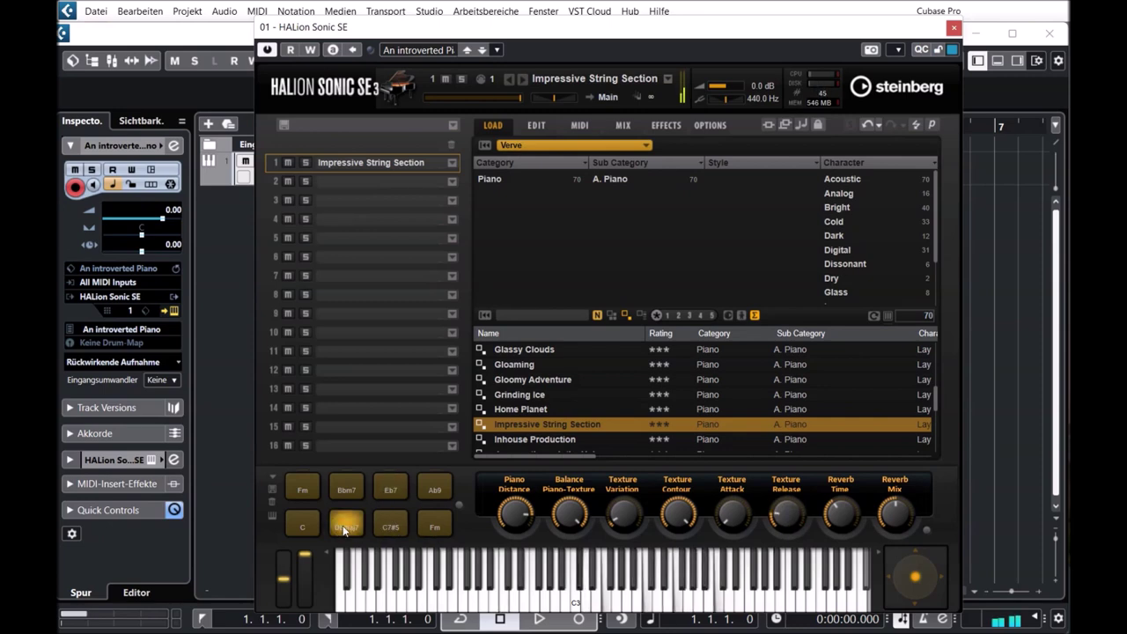
{"action": "left_click", "coordinate": [350, 530]}
{"action": "left_click", "coordinate": [390, 529]}
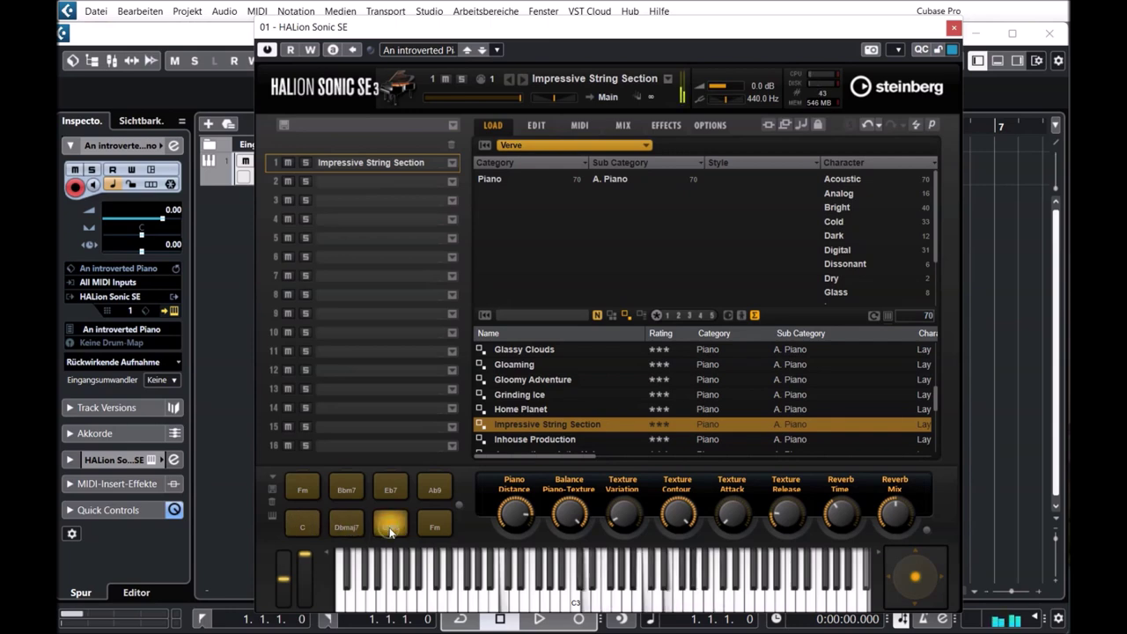
Step: Load the Inhouse Production program and audition it with the F/G, Dm7, Em7, Fmaj7, Cmaj79 and G chord pads
{"action": "scroll", "coordinate": [590, 397], "scroll_direction": "down", "scroll_amount": 3}
{"action": "left_click", "coordinate": [538, 398]}
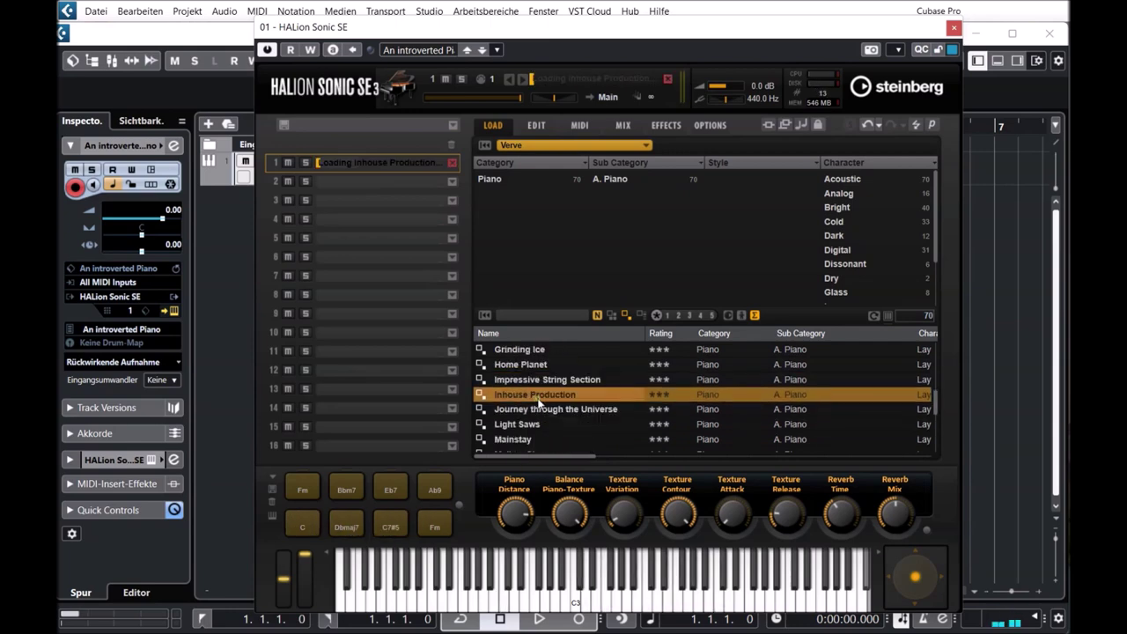
{"action": "left_click", "coordinate": [340, 493]}
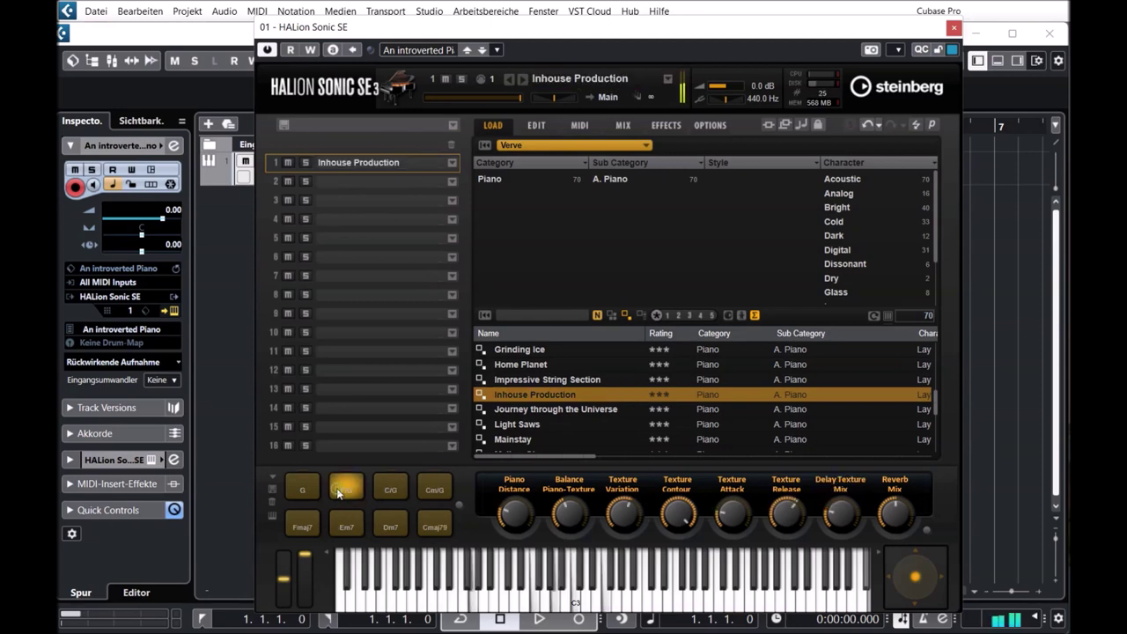
{"action": "left_click", "coordinate": [391, 525]}
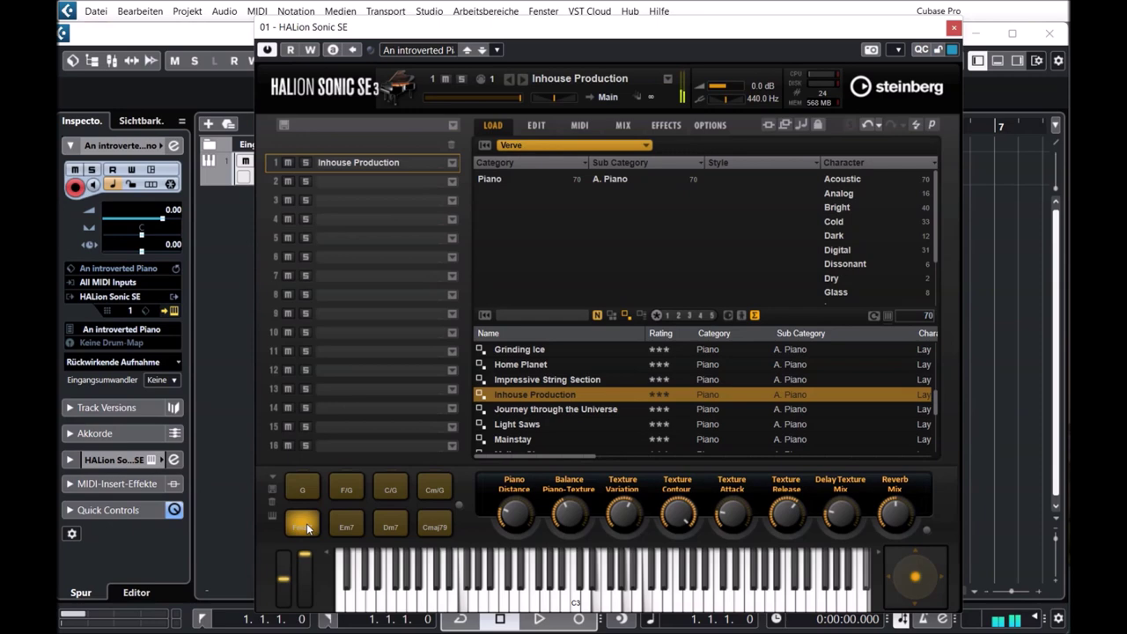
{"action": "left_click", "coordinate": [348, 519]}
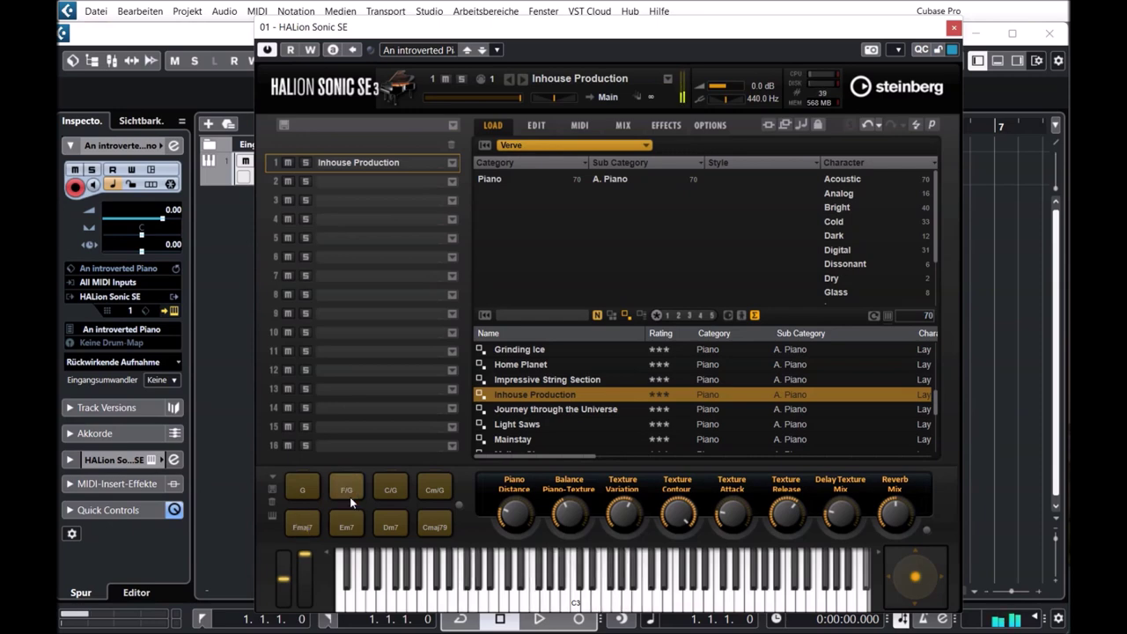
{"action": "left_click", "coordinate": [381, 528]}
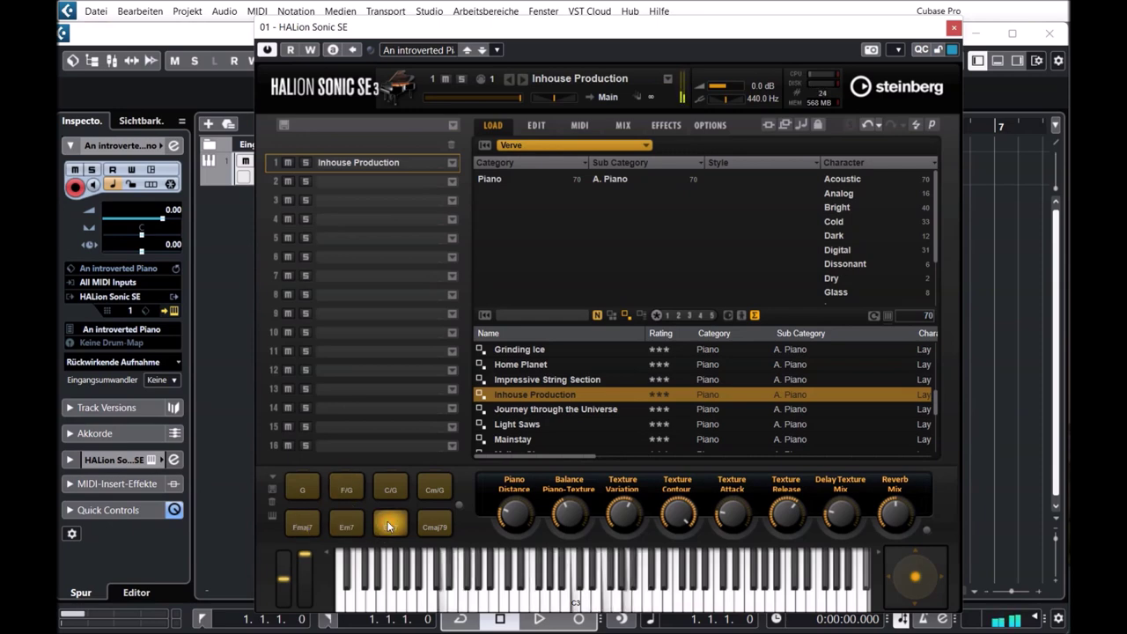
{"action": "left_click", "coordinate": [303, 527]}
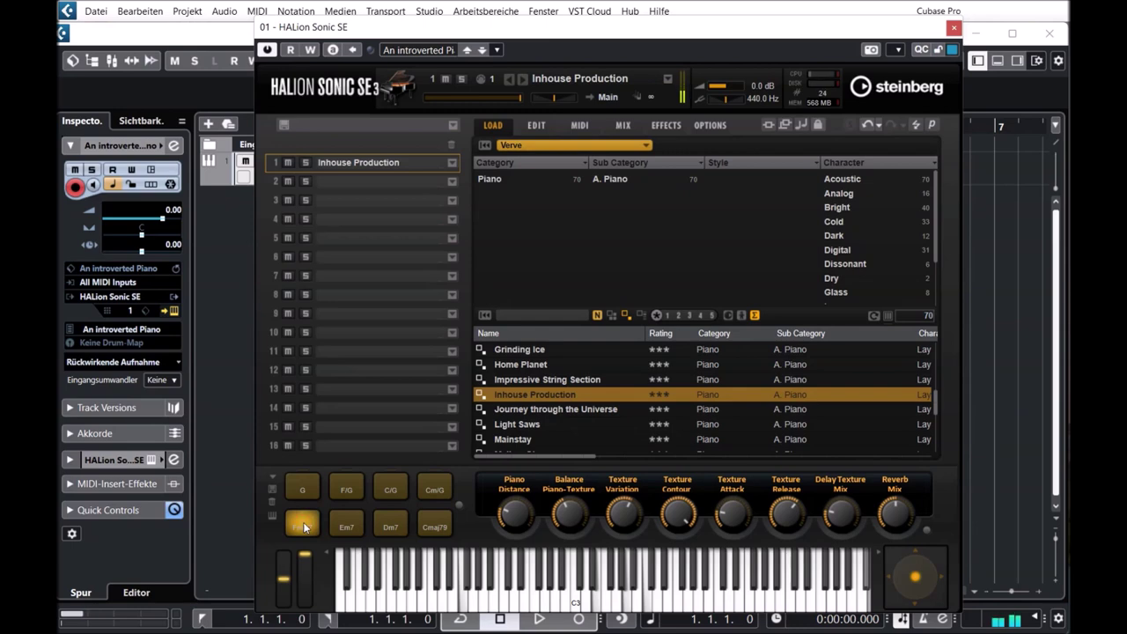
{"action": "left_click", "coordinate": [434, 526]}
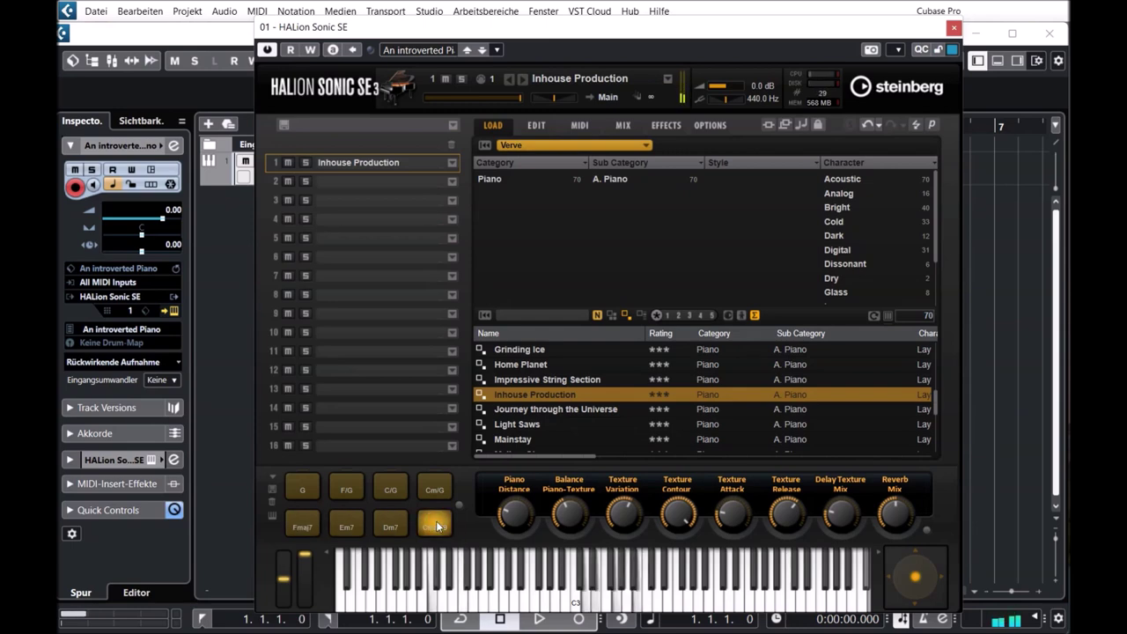
{"action": "left_click", "coordinate": [344, 523]}
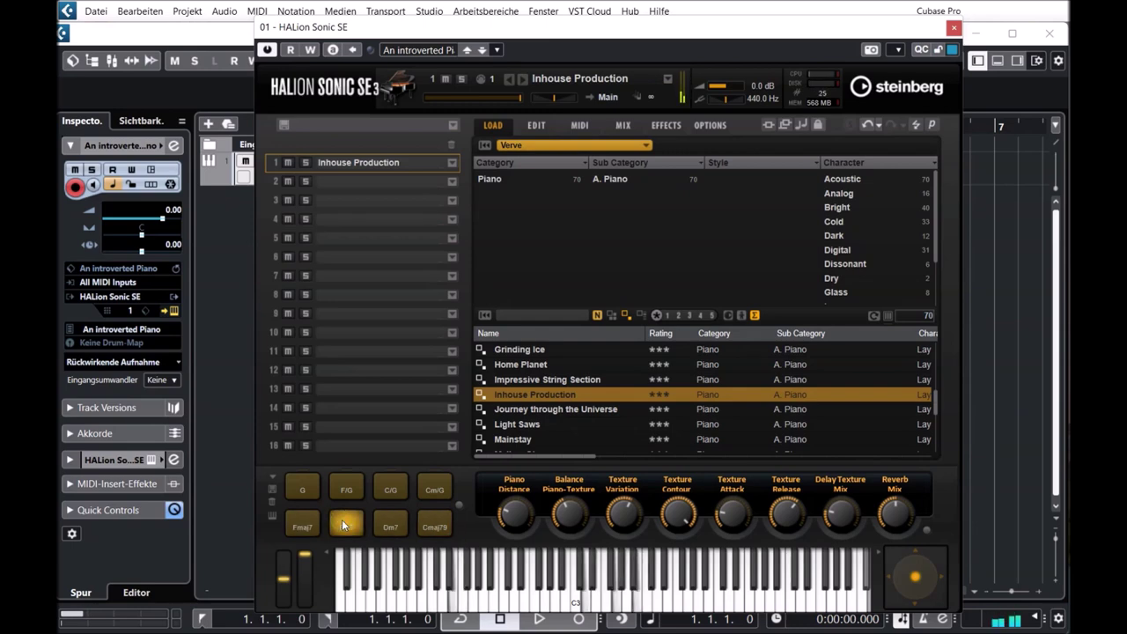
{"action": "left_click", "coordinate": [300, 487]}
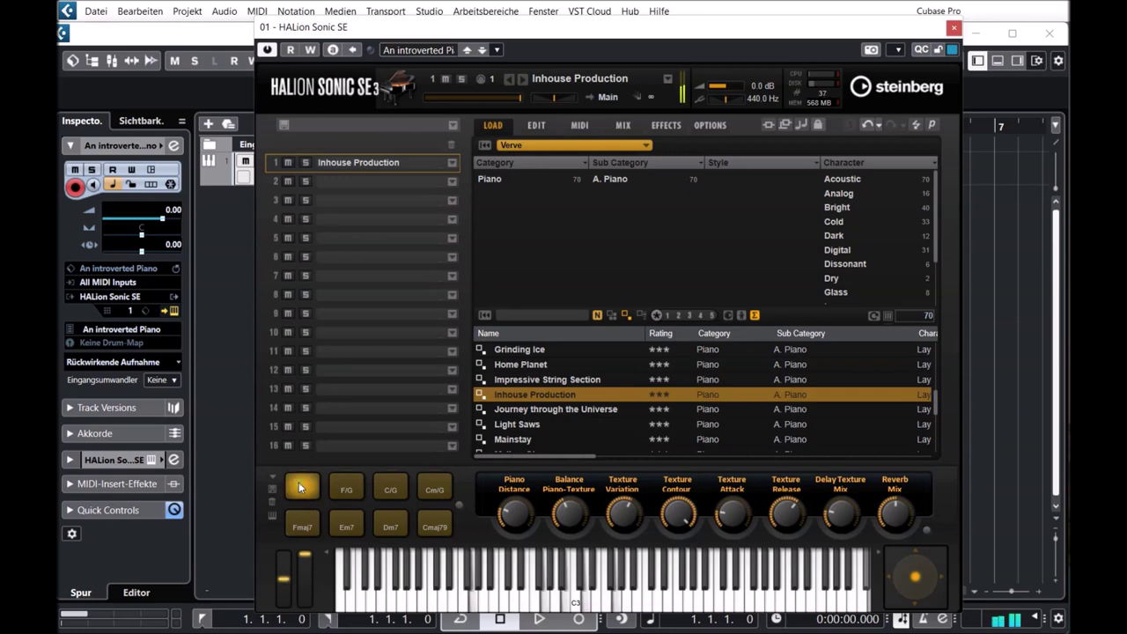
Step: Load the Light Saws program and audition it with both Cm/Eb chord pads and the C9 chord pad
{"action": "left_click", "coordinate": [516, 424]}
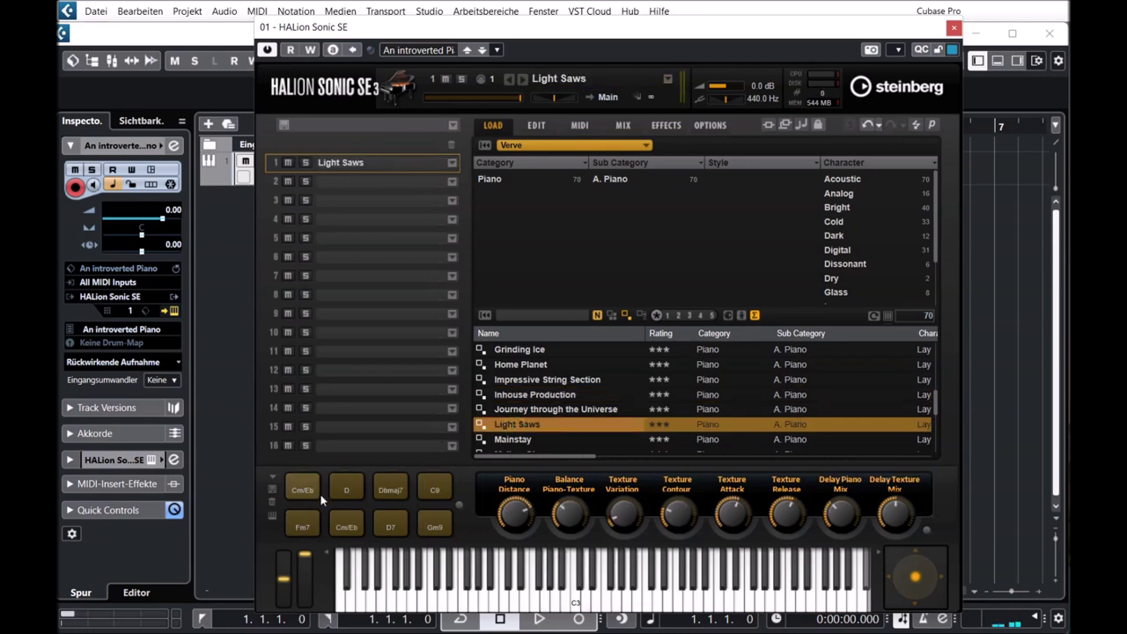
{"action": "left_click", "coordinate": [315, 493]}
{"action": "left_click", "coordinate": [347, 525]}
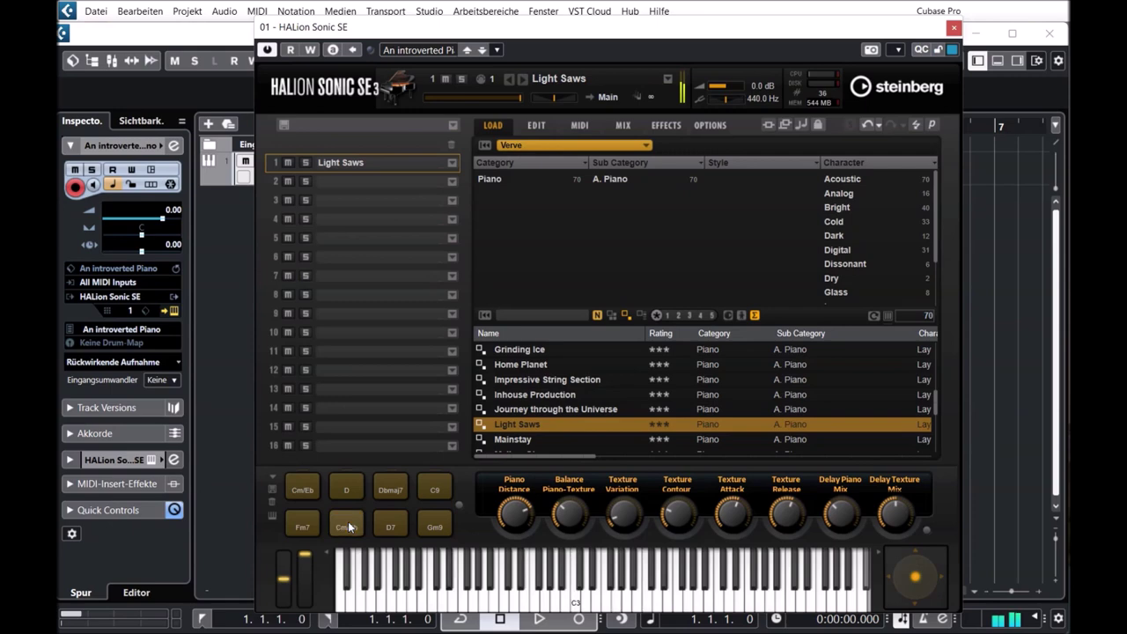
{"action": "left_click", "coordinate": [434, 490]}
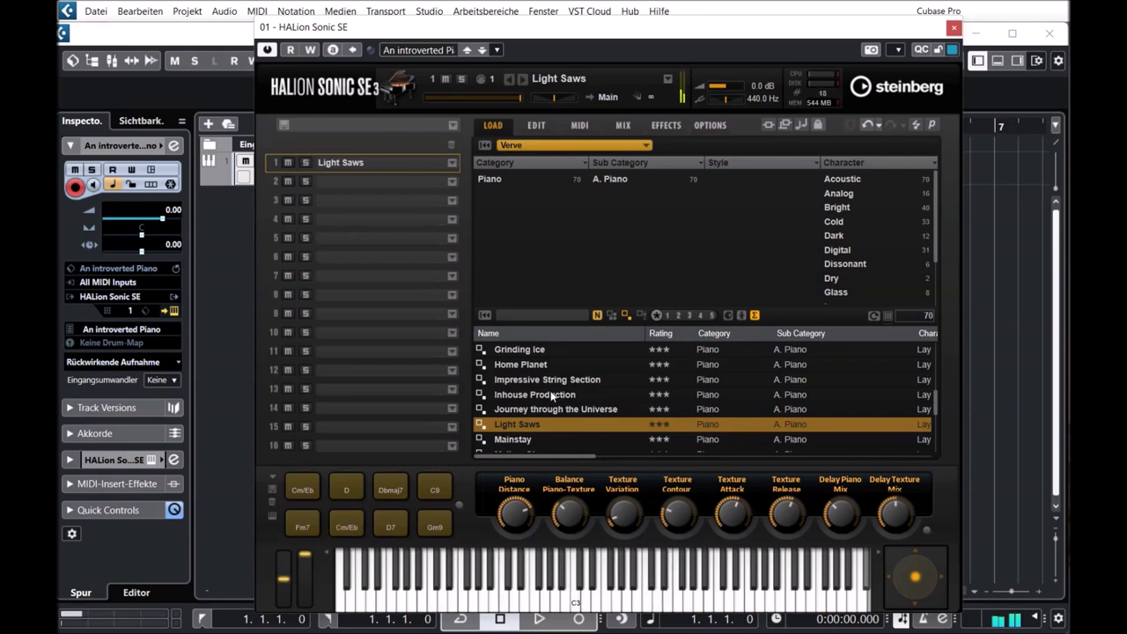
Step: Load the Mellow Glass program and audition it with the Adim, Cm/Eb and Gm/Bb chord pads
{"action": "scroll", "coordinate": [552, 396], "scroll_direction": "down", "scroll_amount": 2}
{"action": "left_click", "coordinate": [528, 396]}
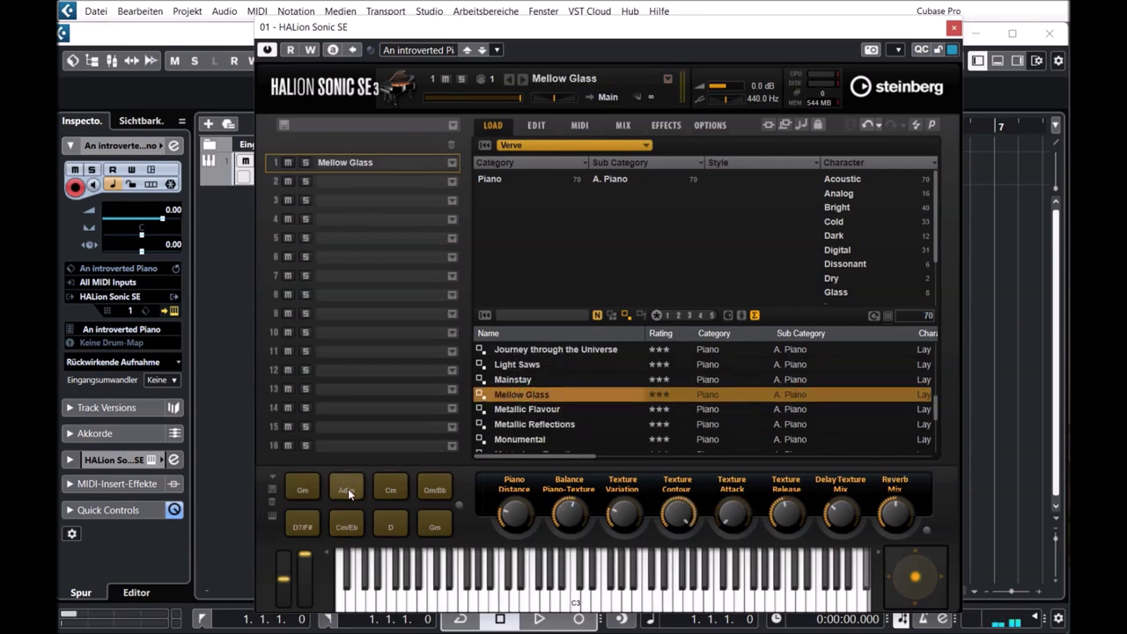
{"action": "left_click", "coordinate": [348, 490]}
{"action": "left_click", "coordinate": [352, 526]}
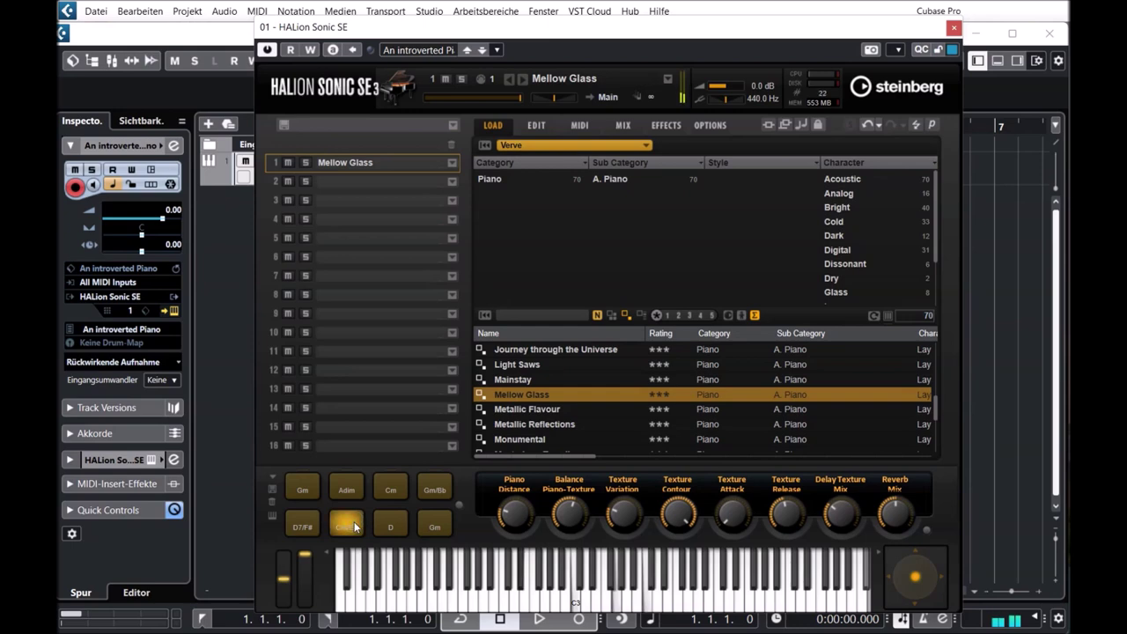
{"action": "left_click", "coordinate": [431, 490]}
Step: Load the Metallic Reflections program and audition it with the D/F# and E chord pads
{"action": "scroll", "coordinate": [552, 395], "scroll_direction": "down", "scroll_amount": 1}
{"action": "left_click", "coordinate": [552, 396]}
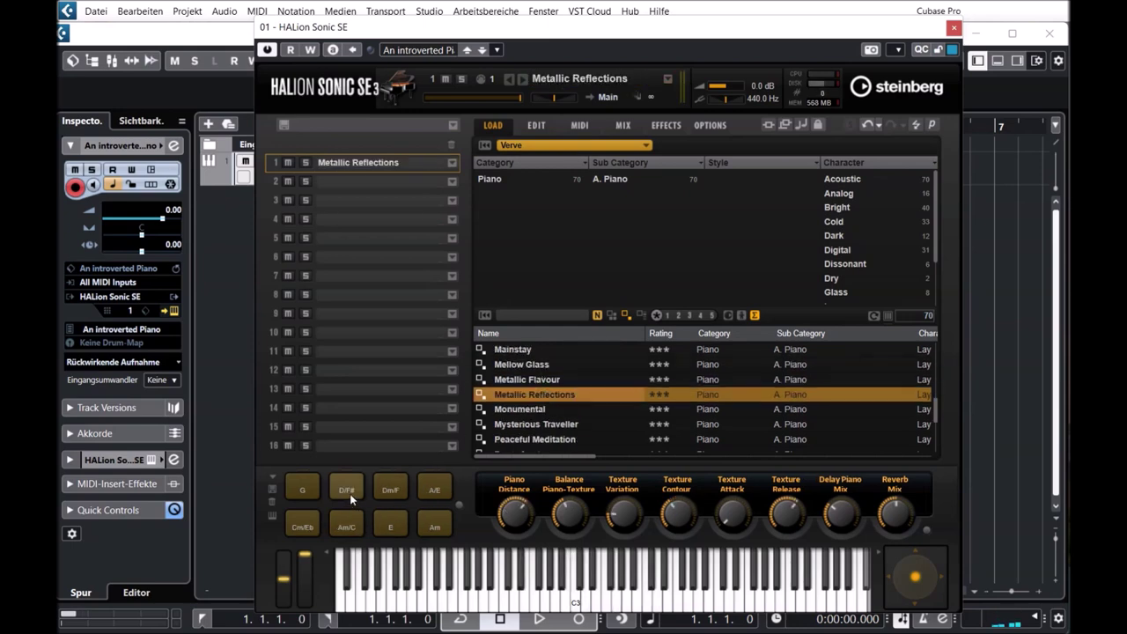
{"action": "left_click", "coordinate": [351, 498]}
{"action": "left_click", "coordinate": [394, 526]}
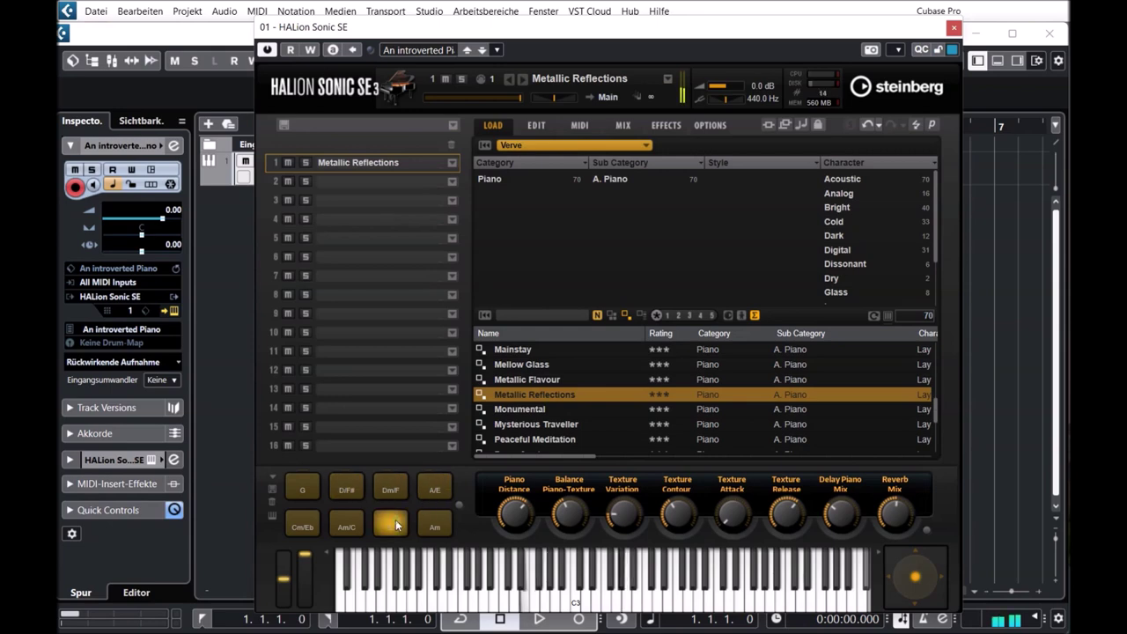
Step: Load the Peaceful Meditation program and audition it with the C/G chord pad and two of the G chord pads
{"action": "scroll", "coordinate": [566, 407], "scroll_direction": "down", "scroll_amount": 2}
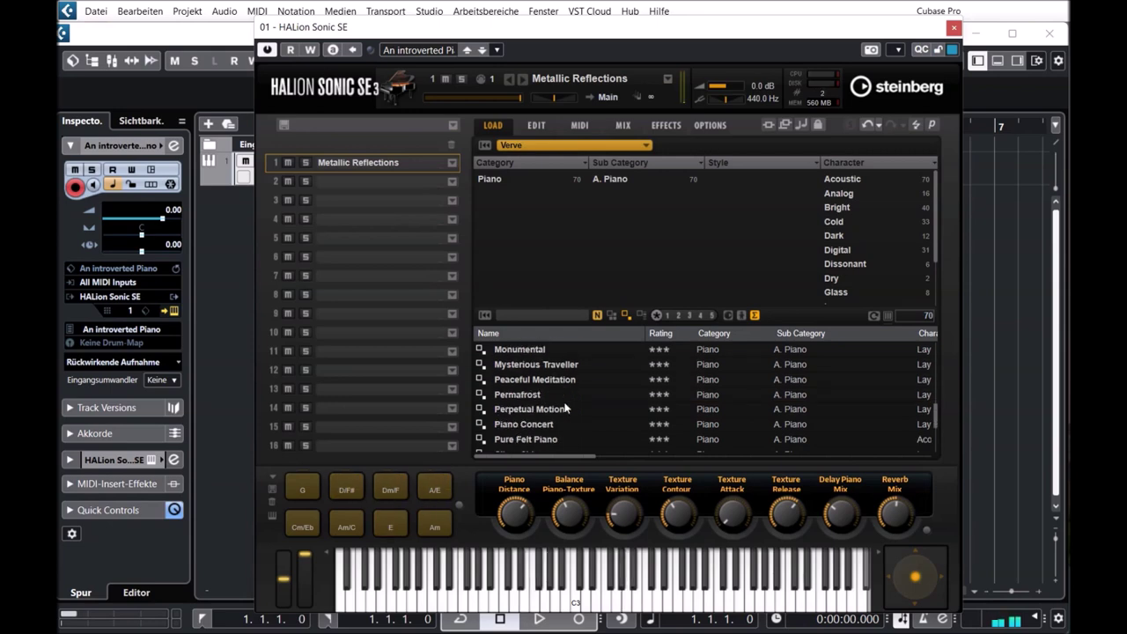
{"action": "double_click", "coordinate": [517, 387]}
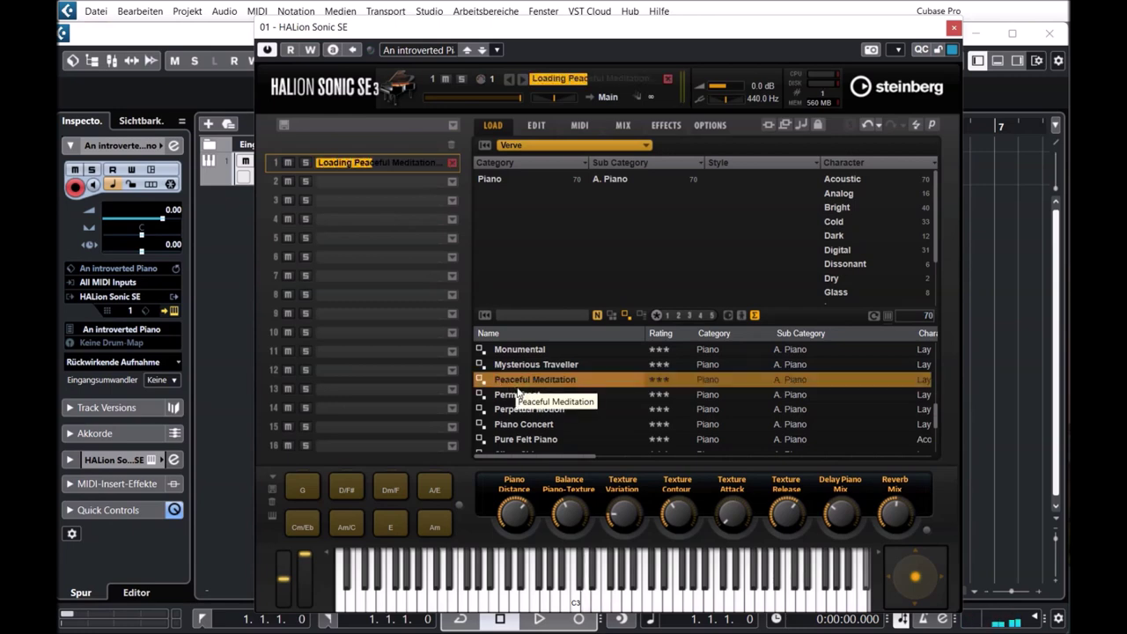
{"action": "left_click", "coordinate": [342, 486]}
{"action": "left_click", "coordinate": [390, 489]}
{"action": "left_click", "coordinate": [390, 525]}
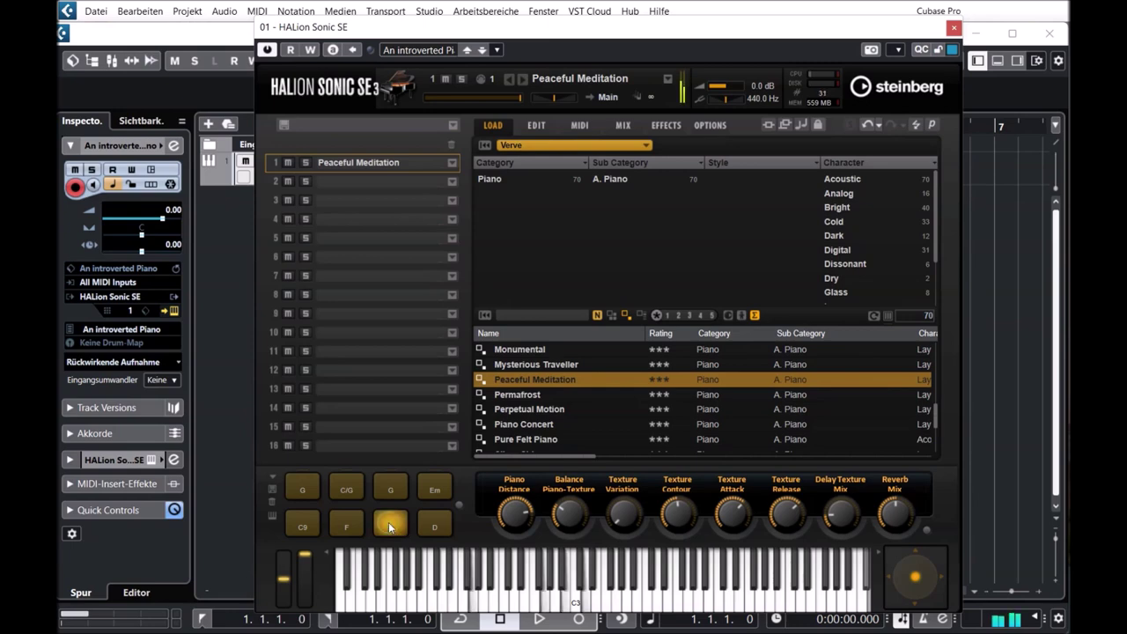
Step: Load the Piano Concert program and audition it with the Gm, Cm/Eb and Dm/F chord pads
{"action": "left_click", "coordinate": [519, 427]}
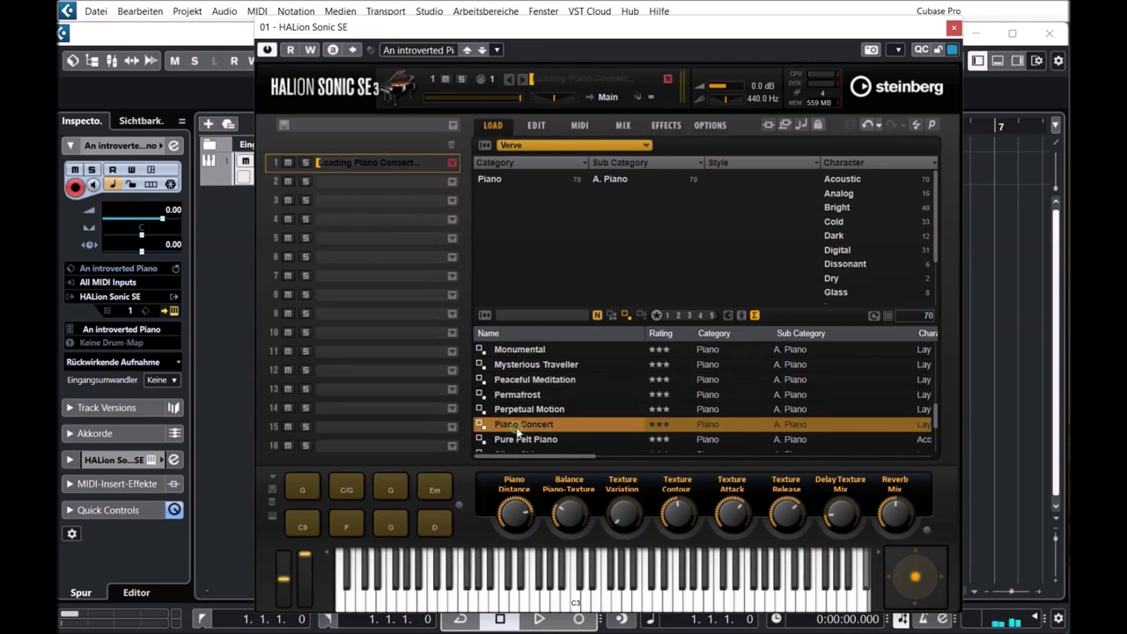
{"action": "left_click", "coordinate": [387, 525]}
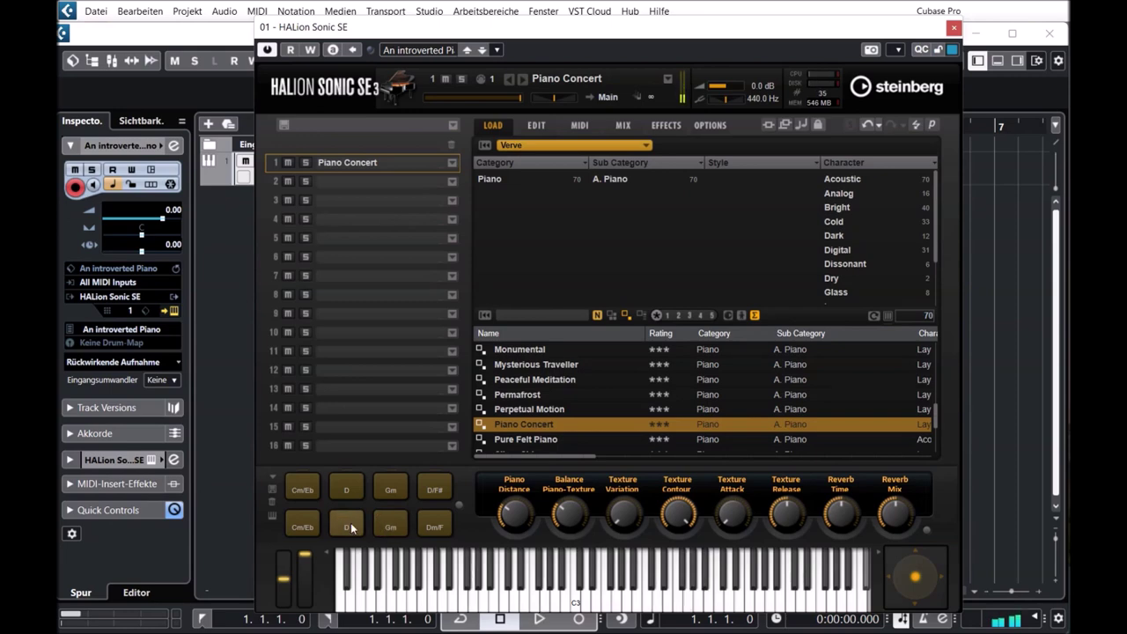
{"action": "left_click", "coordinate": [304, 525]}
{"action": "left_click", "coordinate": [434, 525]}
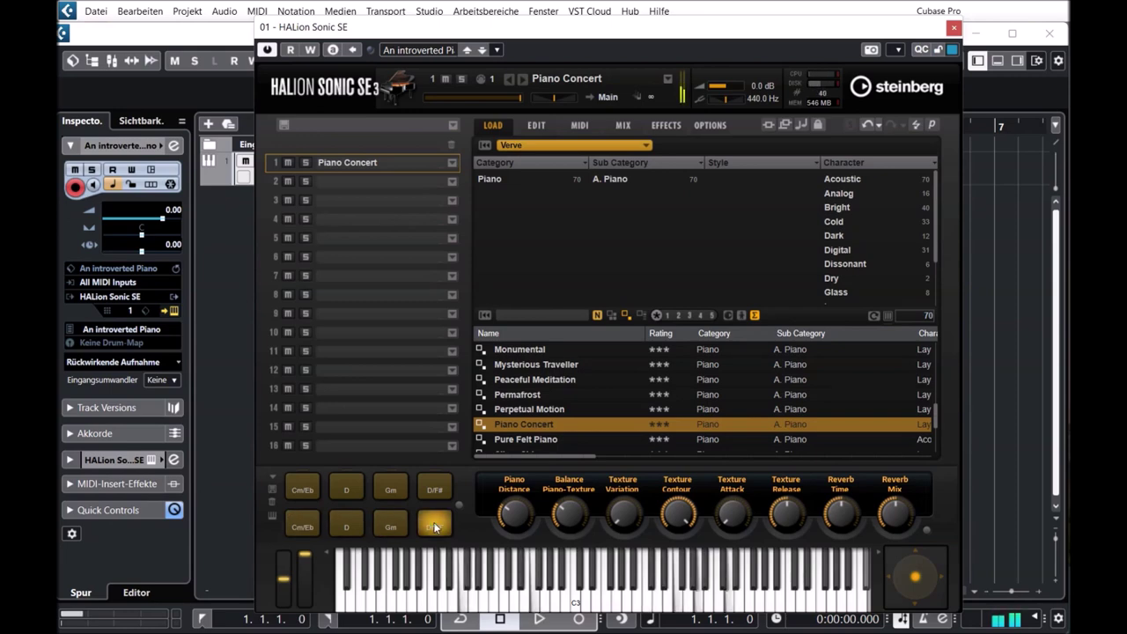
Step: Load the Pure Felt Piano program and audition it with the chord pad between F and Am
{"action": "scroll", "coordinate": [534, 410], "scroll_direction": "down", "scroll_amount": 2}
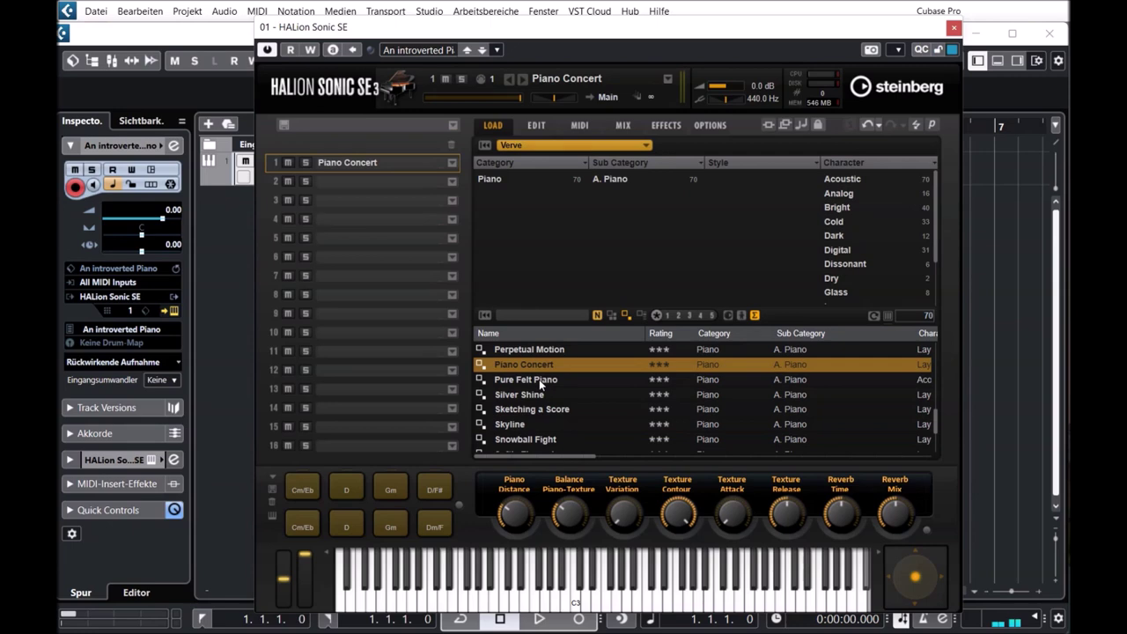
{"action": "left_click", "coordinate": [538, 379]}
{"action": "left_click", "coordinate": [393, 527]}
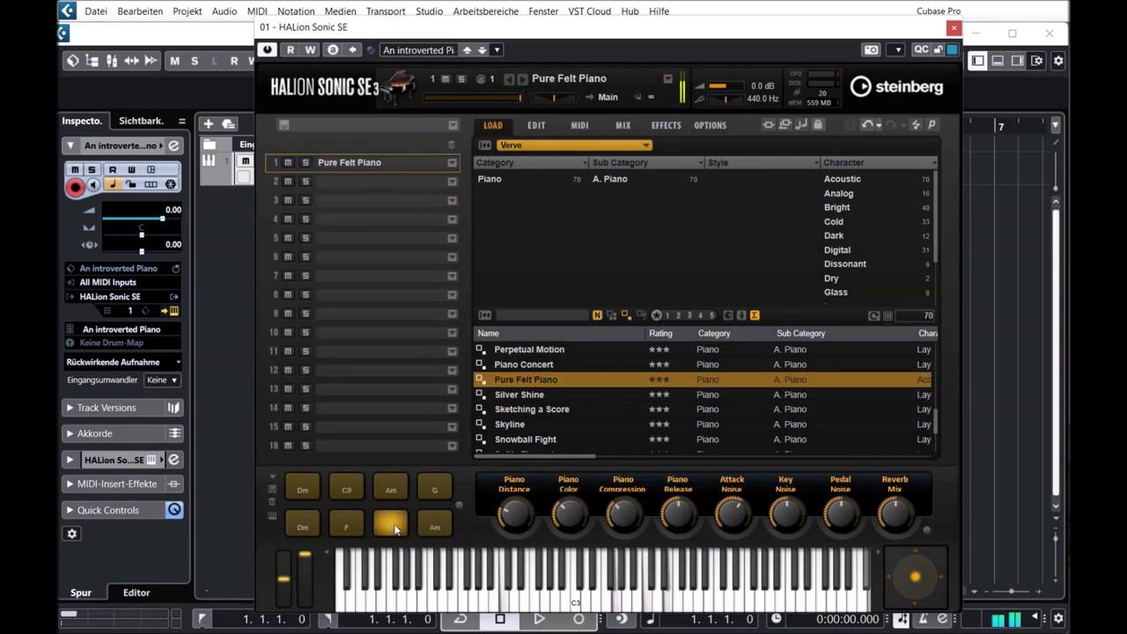
Step: Continue auditioning the Pure Felt Piano program with the Dm chord pad beside F and the F pad
{"action": "left_click", "coordinate": [317, 527]}
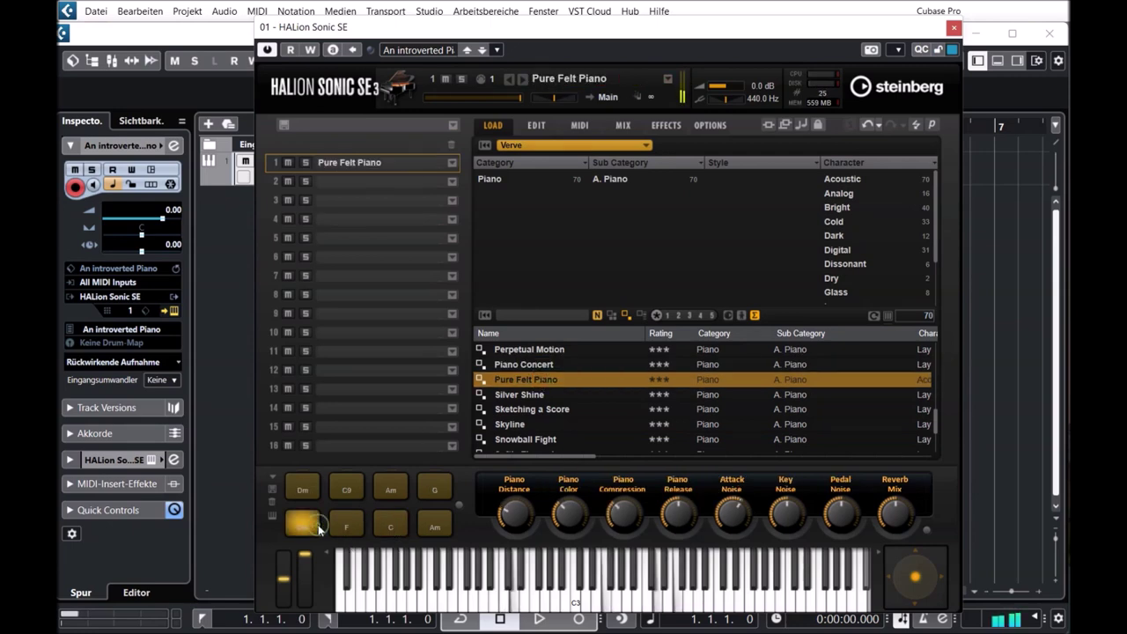
{"action": "left_click", "coordinate": [346, 527]}
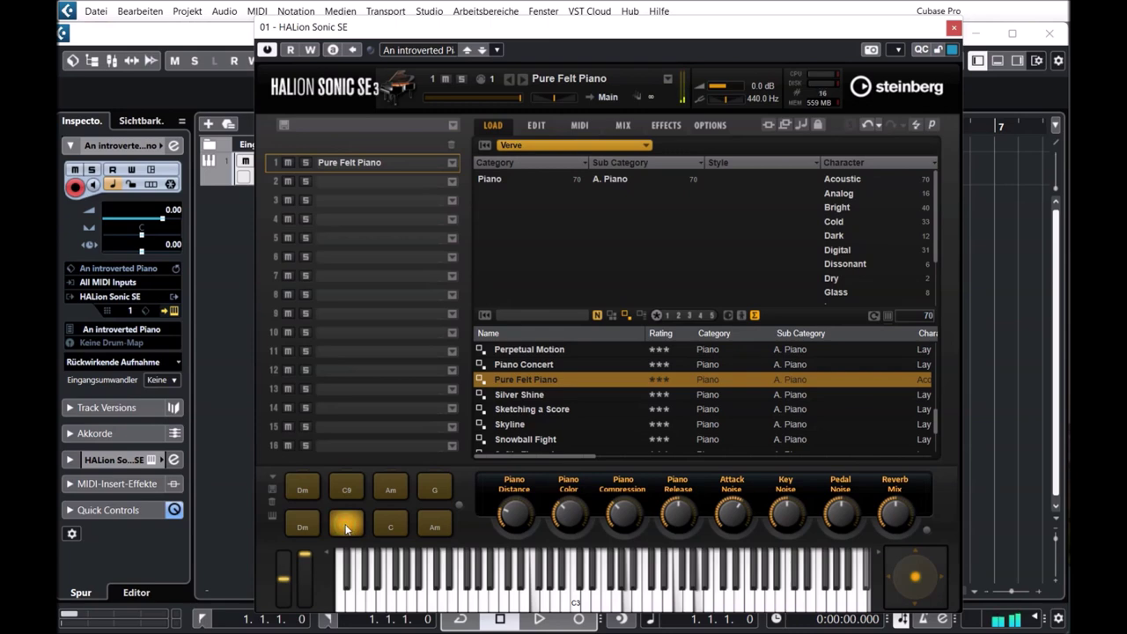
Step: Load the Snowball Fight program and audition it with the B chord pad and the Db pad between F and E
{"action": "scroll", "coordinate": [519, 396], "scroll_direction": "down", "scroll_amount": 1}
{"action": "left_click", "coordinate": [519, 395]}
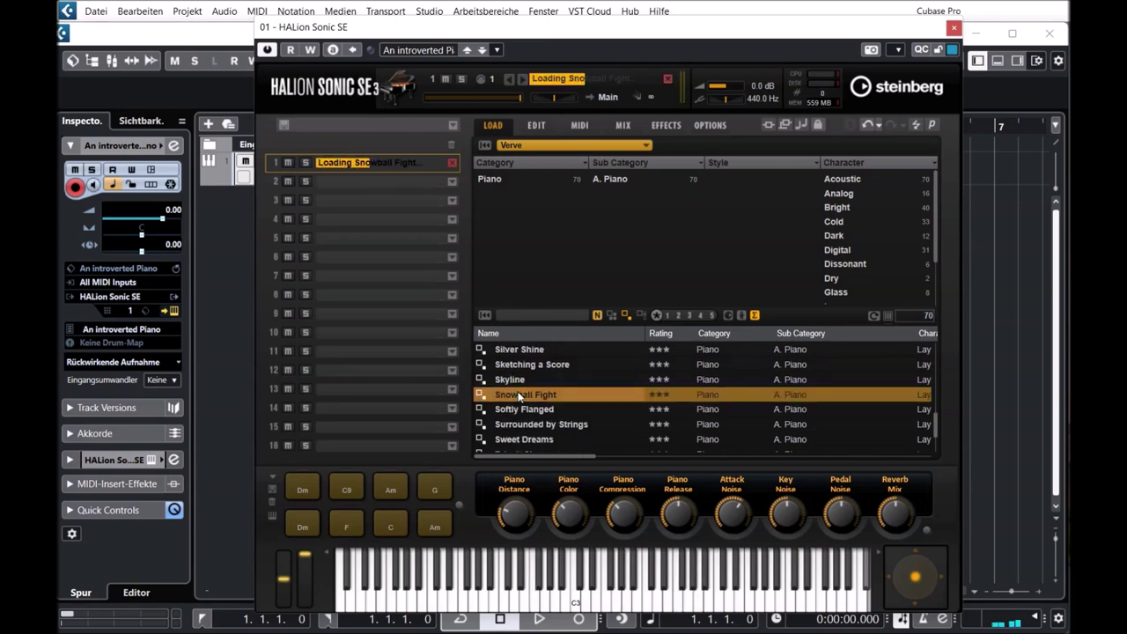
{"action": "left_click", "coordinate": [310, 529]}
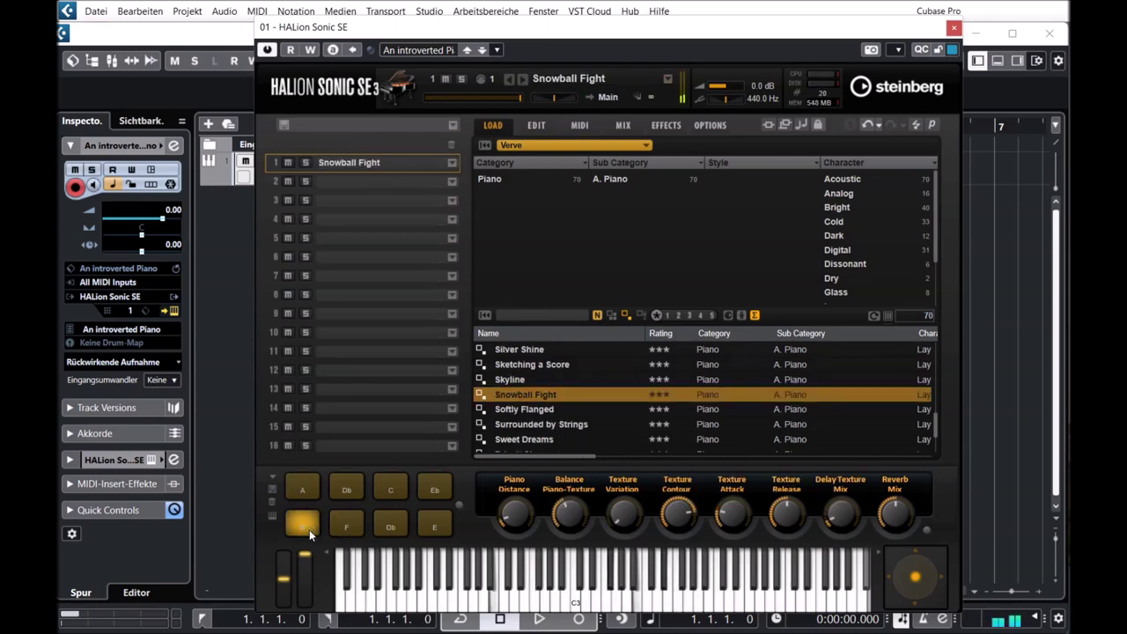
{"action": "left_click", "coordinate": [398, 525]}
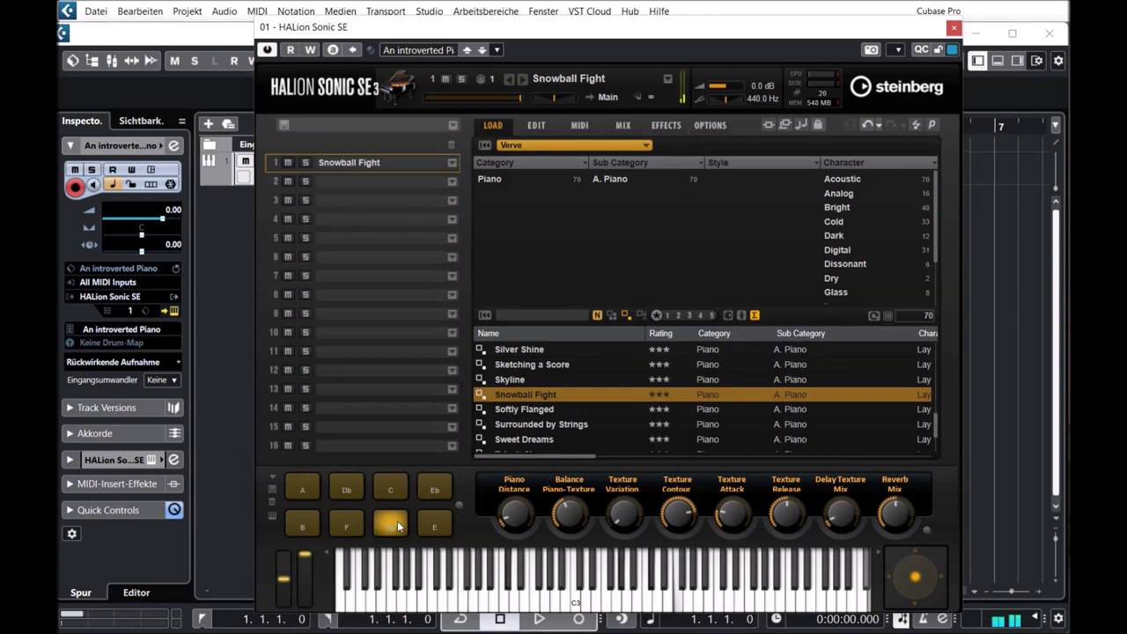
Step: Load the Sweet Dreams program and audition it with the Dm9 and Am9 chord pads and the C pad between Bb and Dm9
{"action": "left_click", "coordinate": [513, 439]}
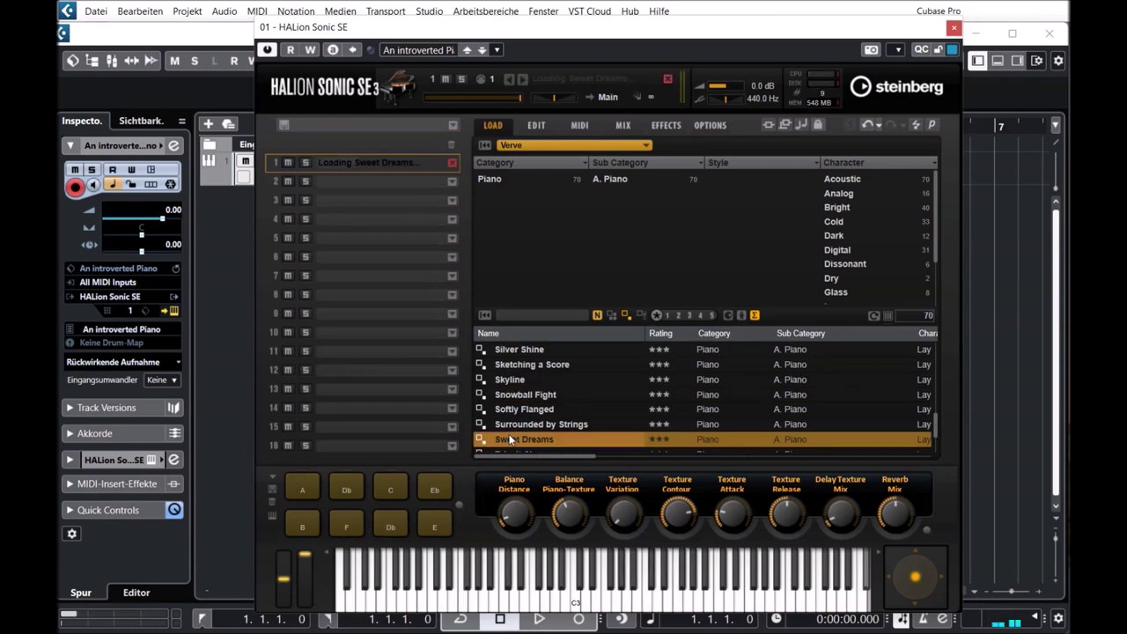
{"action": "scroll", "coordinate": [510, 440], "scroll_direction": "down", "scroll_amount": 2}
{"action": "left_click", "coordinate": [344, 491]}
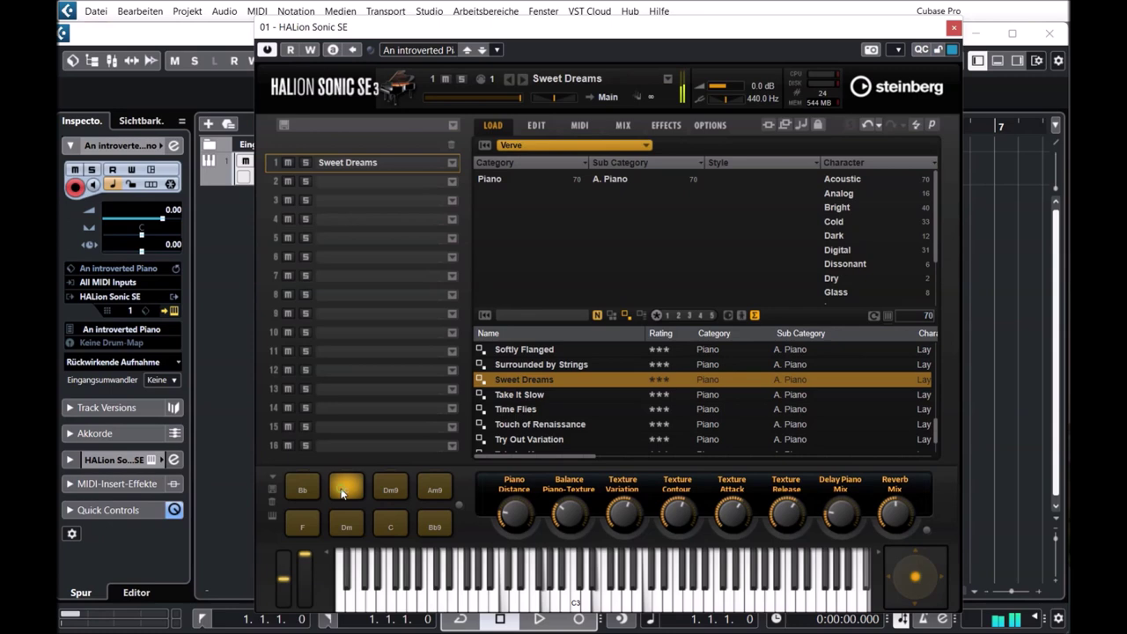
{"action": "left_click", "coordinate": [393, 491]}
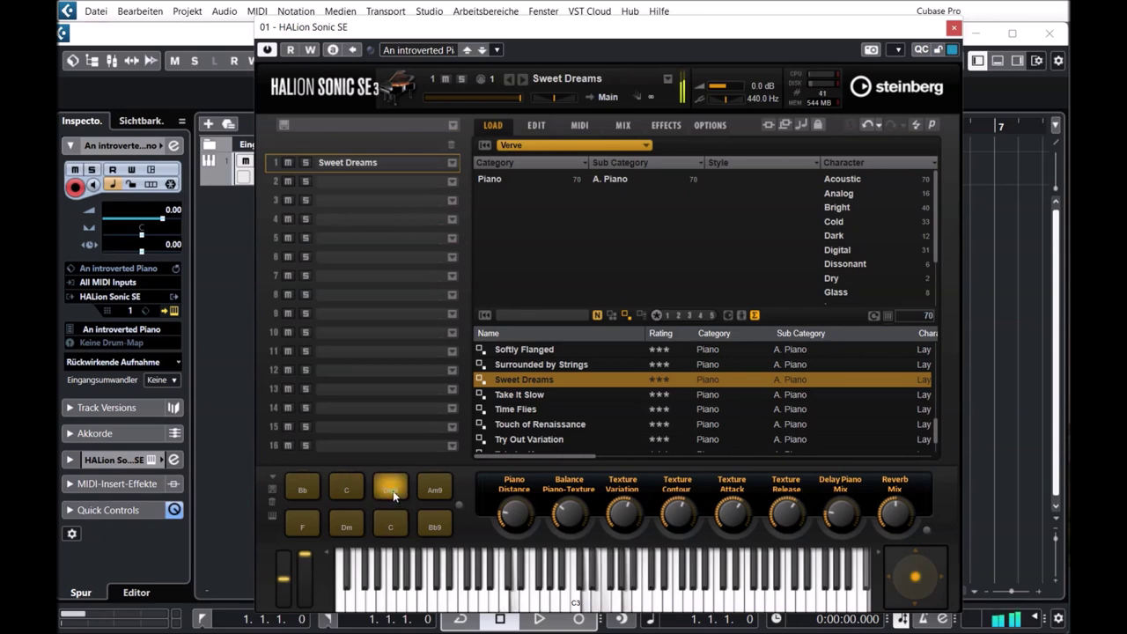
{"action": "left_click", "coordinate": [436, 487]}
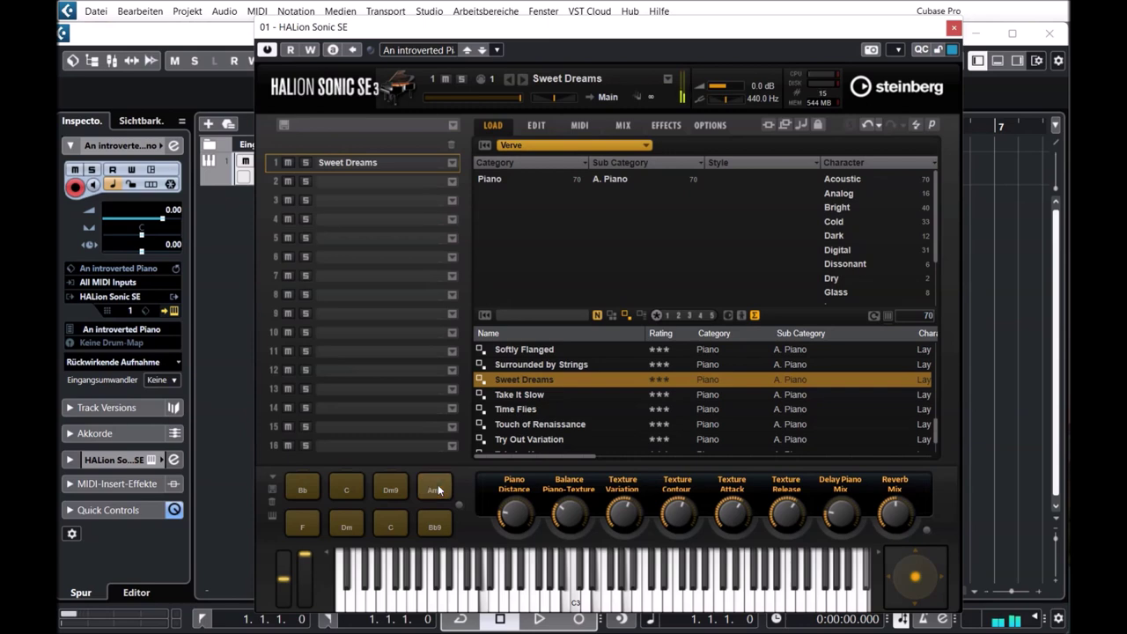
{"action": "left_click", "coordinate": [360, 491]}
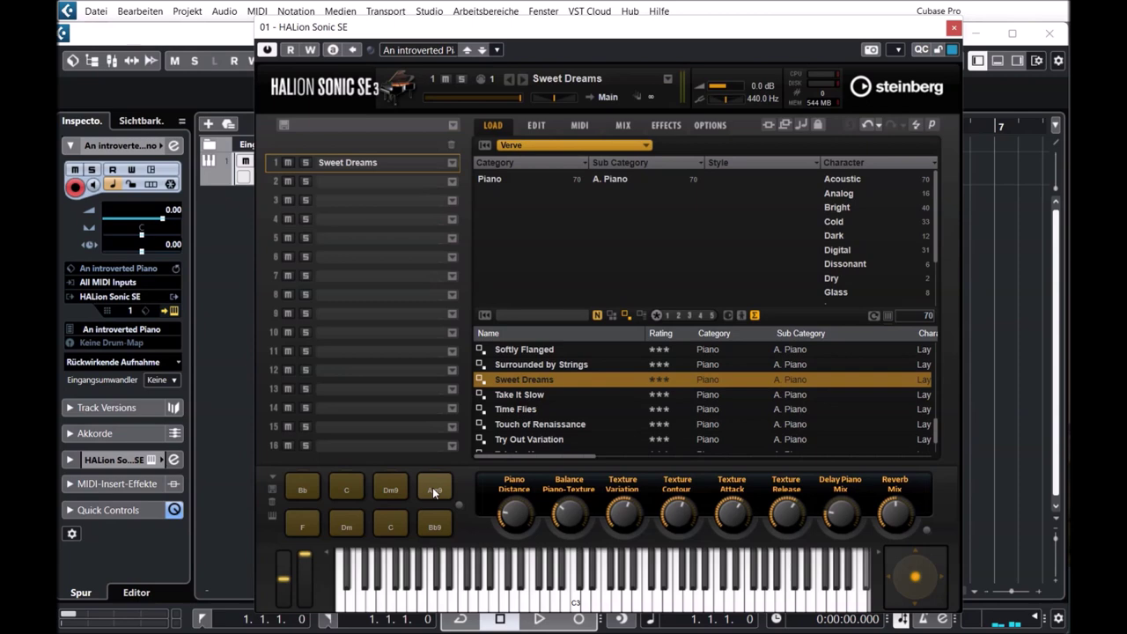
{"action": "left_click", "coordinate": [432, 487]}
Step: Load the Touch of Renaissance program and audition it with the Dm/C, G9/B, Dm (beside Am/C) and Gm/Bb (beside A) chord pads
{"action": "left_click", "coordinate": [551, 426]}
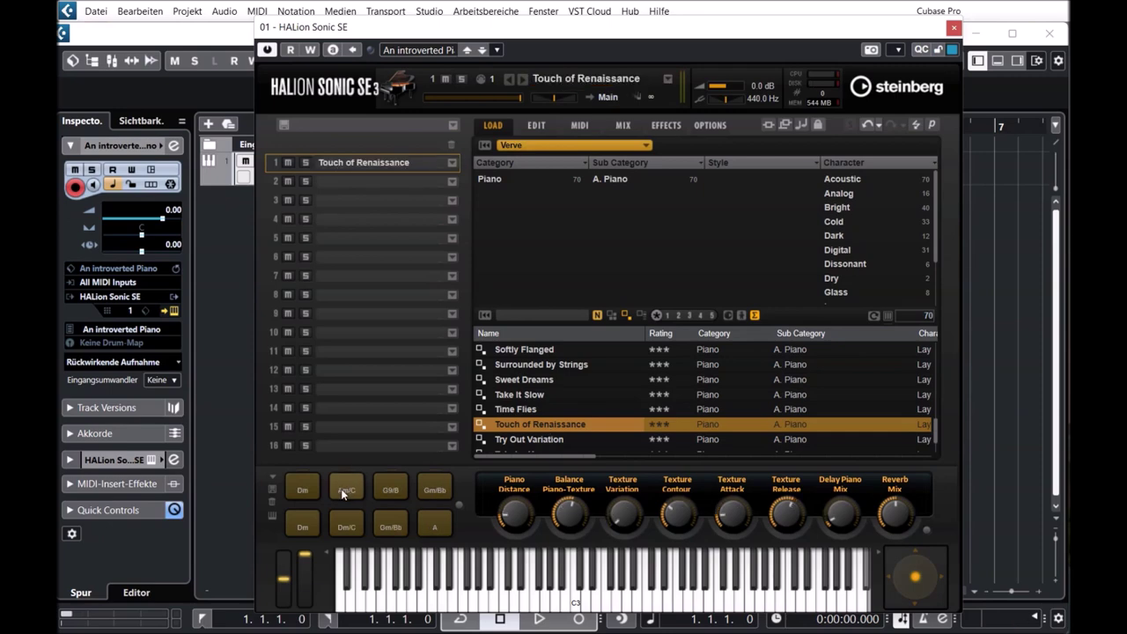
{"action": "left_click", "coordinate": [344, 531]}
{"action": "left_click", "coordinate": [296, 484]}
{"action": "left_click", "coordinate": [390, 491]}
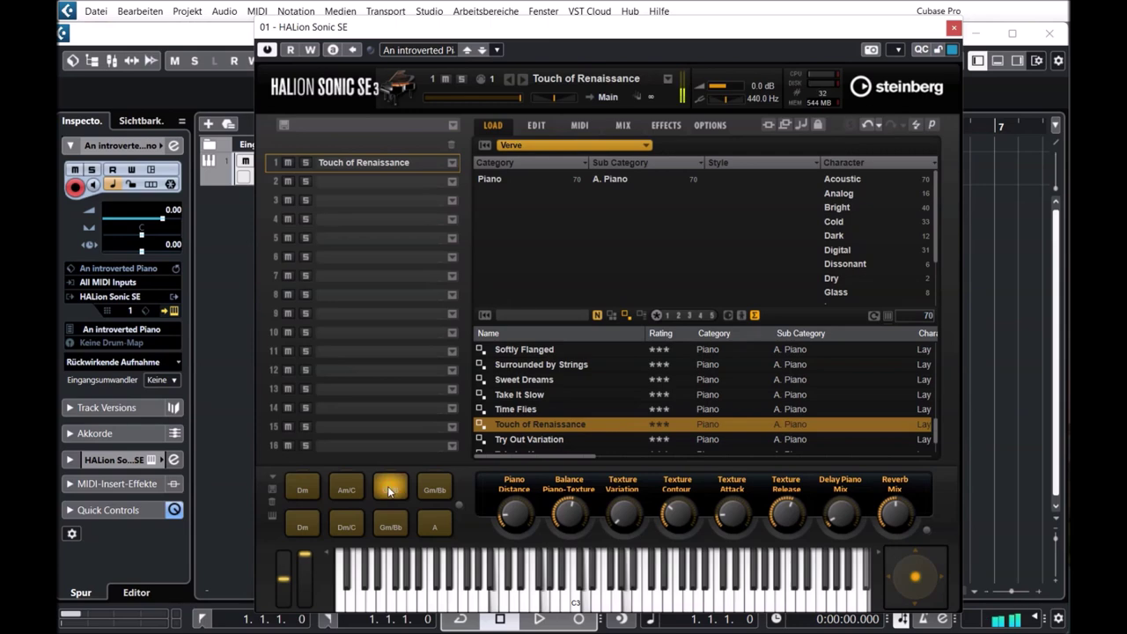
{"action": "left_click", "coordinate": [398, 526]}
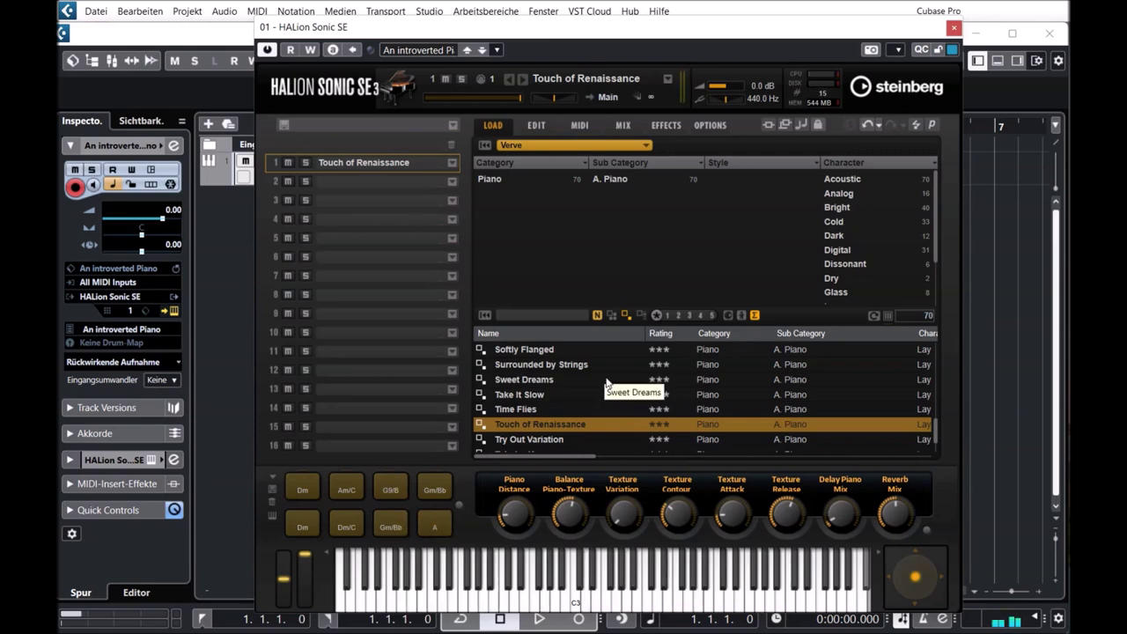
Step: Load the Tubular Keys program and audition it with the B/D# pad beside Em/D, the C7 pad and the pad above C7
{"action": "scroll", "coordinate": [607, 384], "scroll_direction": "down", "scroll_amount": 1}
{"action": "left_click", "coordinate": [555, 424]}
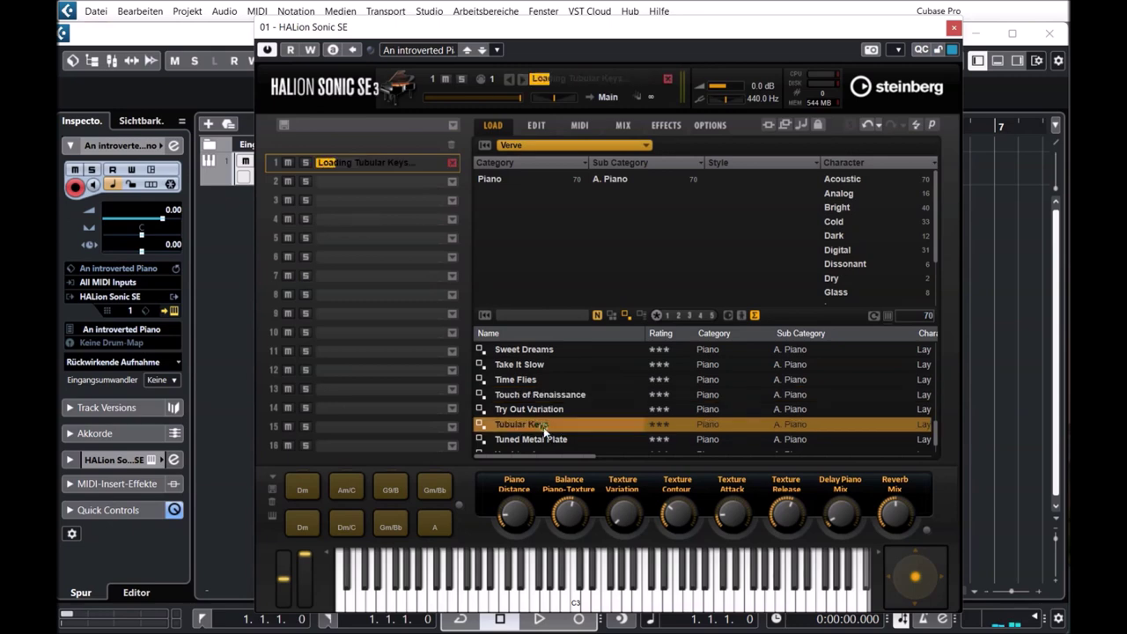
{"action": "left_click", "coordinate": [351, 489]}
{"action": "left_click", "coordinate": [303, 524]}
{"action": "left_click", "coordinate": [302, 487]}
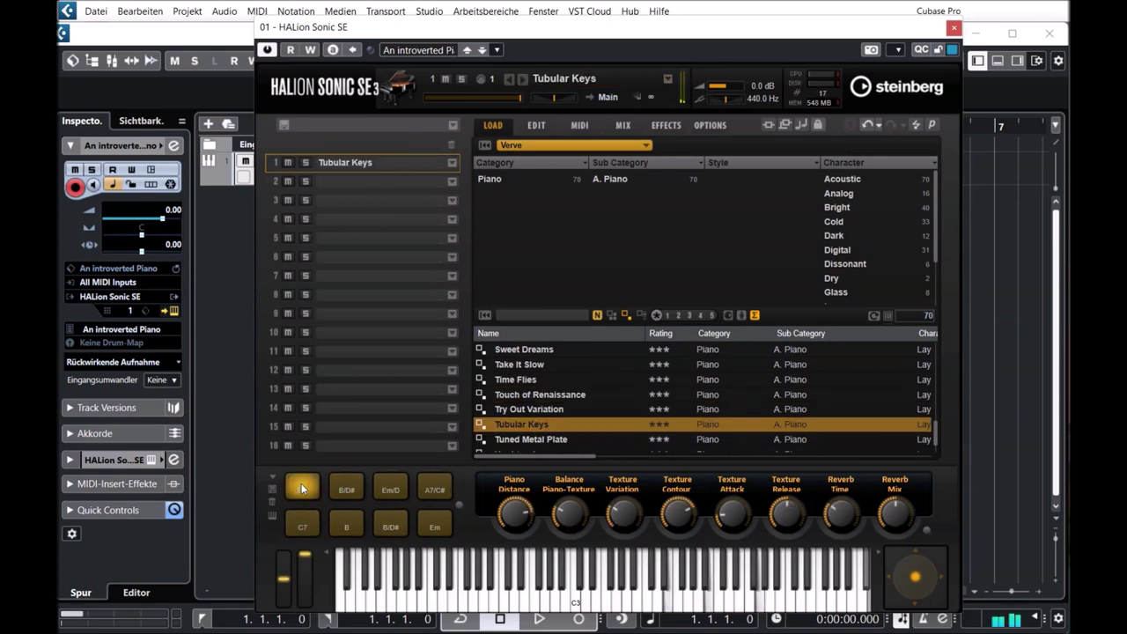